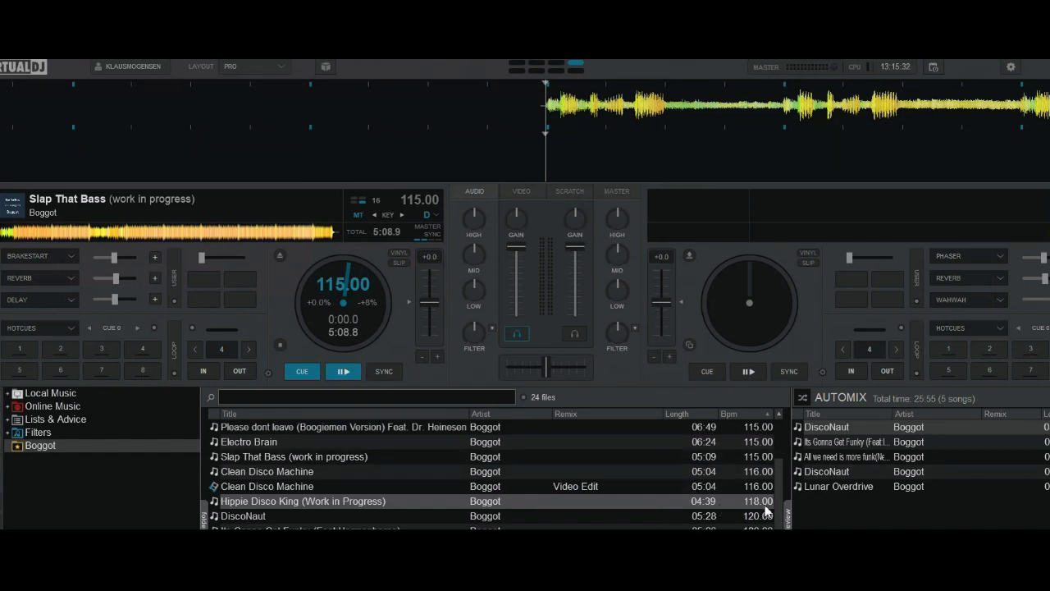
Step: Load "Hippie Disco King (Work in Progress)" onto the right deck with Auto Match BPM enabled and unload it again
left_click_drag(682, 501, 751, 299)
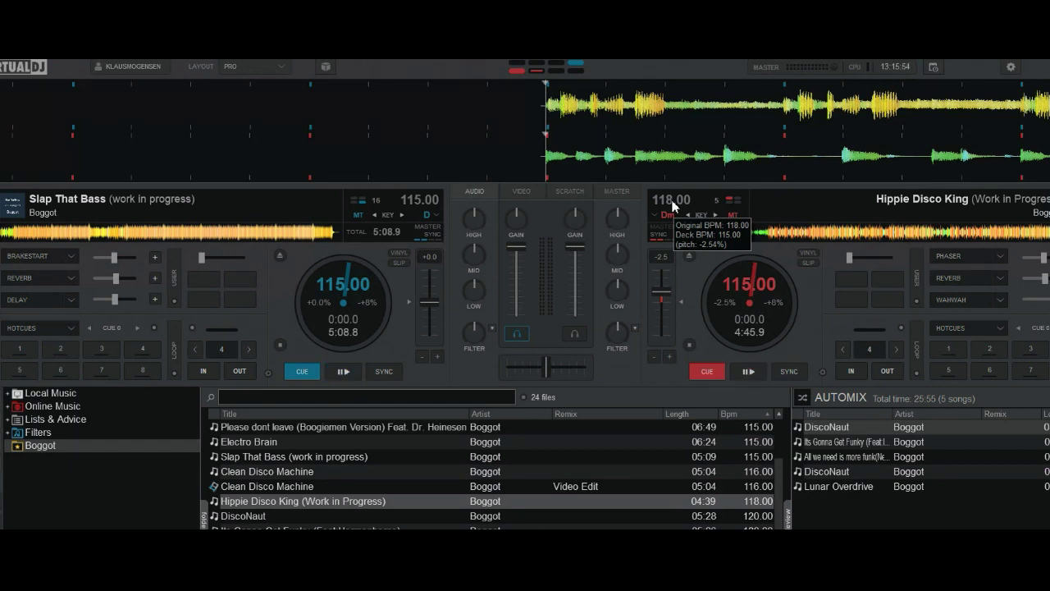
left_click(689, 256)
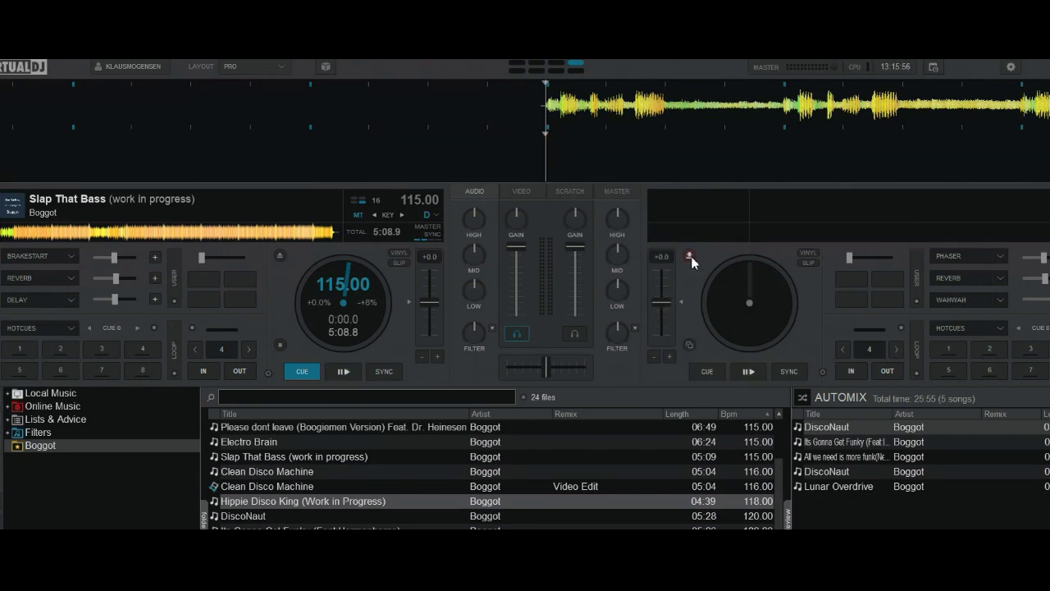
Step: Turn off Auto Match BPM in the right deck's sync options and load "Hippie Disco King (Work in Progress)" onto that deck
left_click(825, 372)
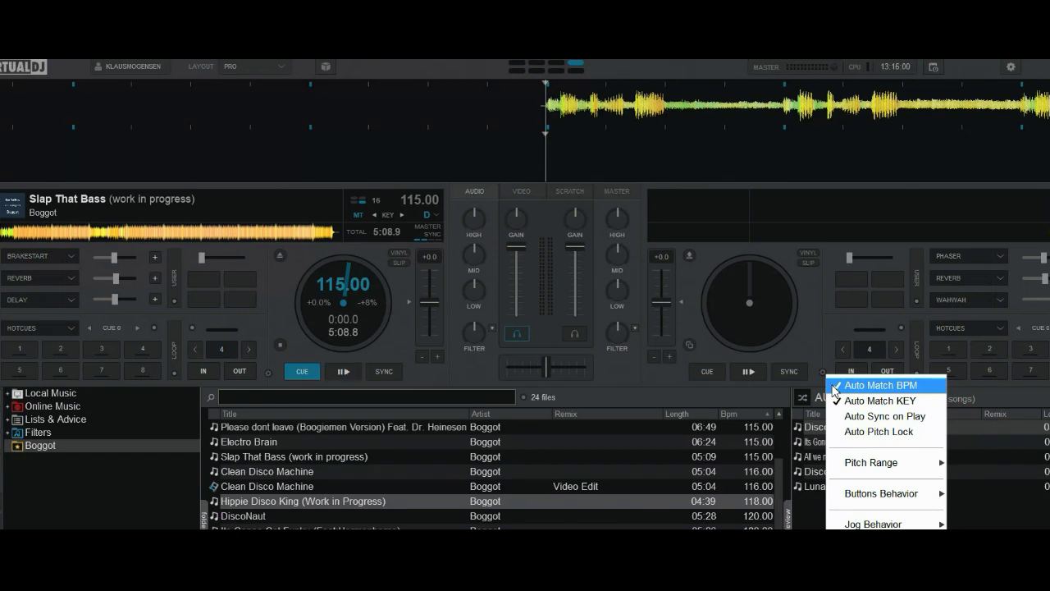
left_click(835, 386)
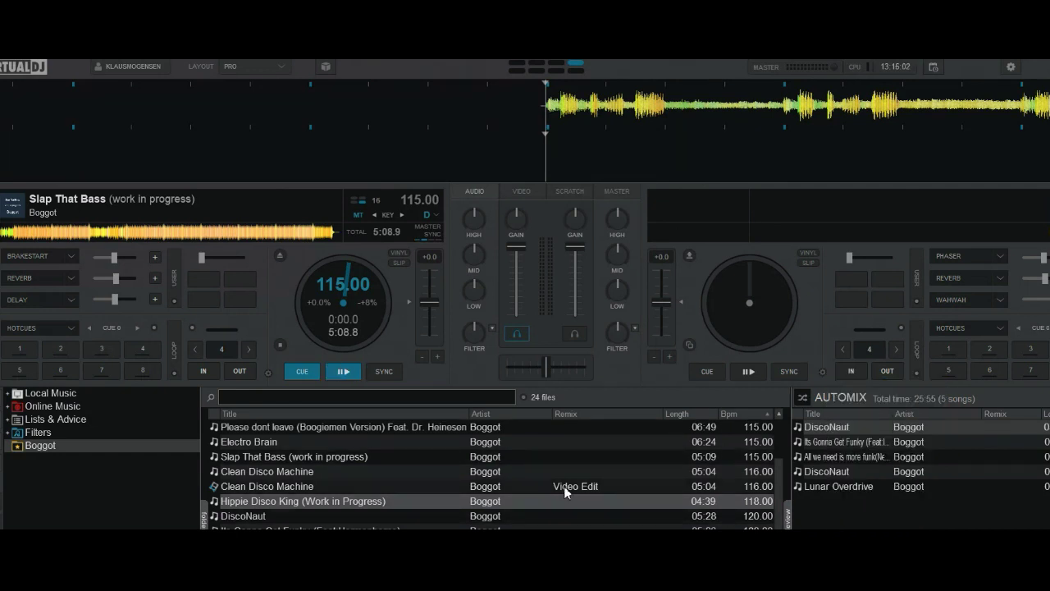
left_click_drag(559, 507, 742, 291)
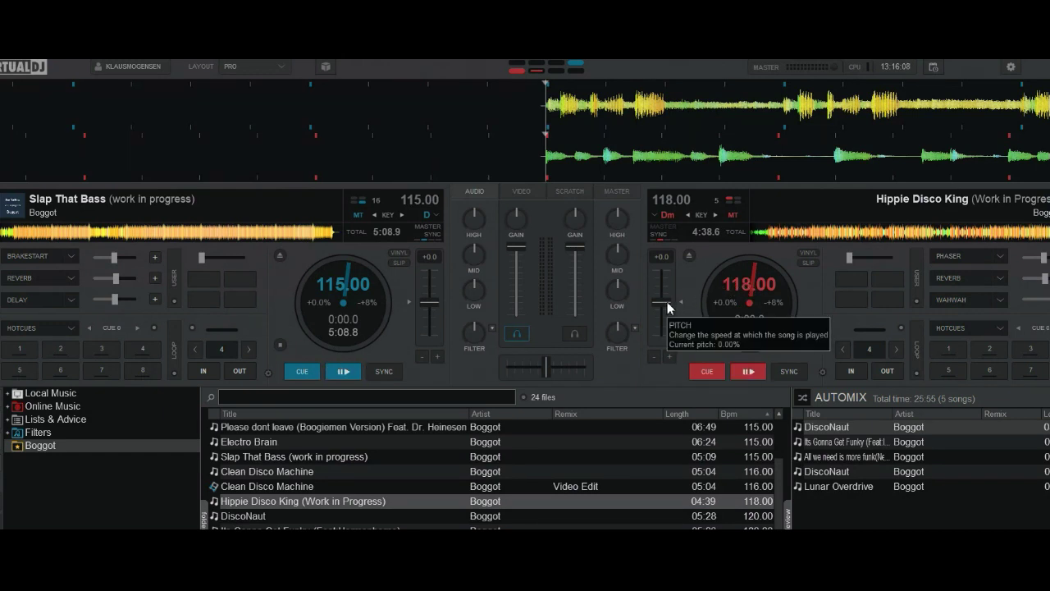
Step: Turn Auto Match BPM back on in the right deck's sync options
left_click(823, 373)
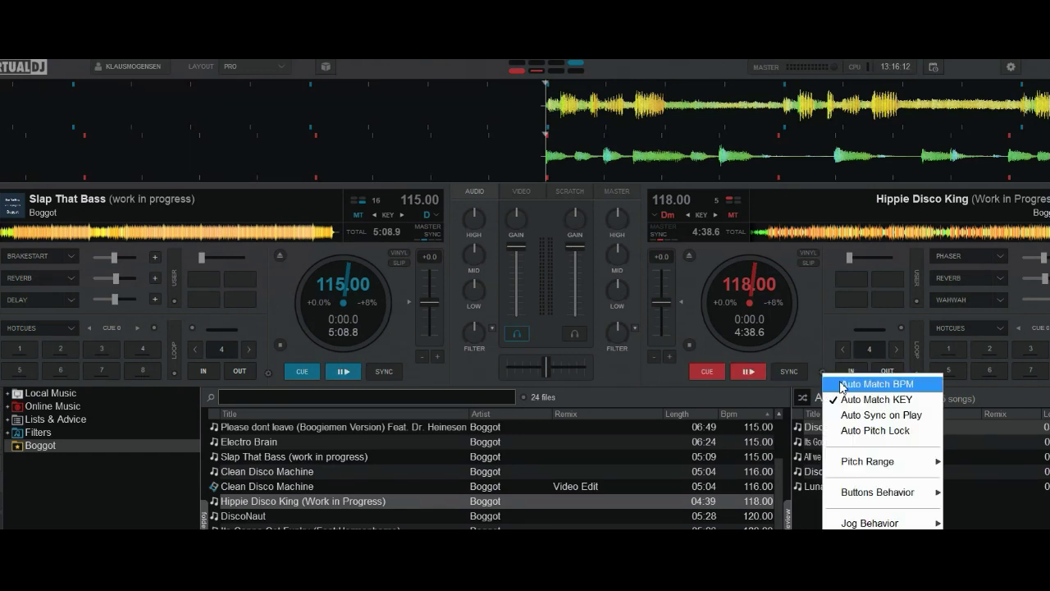
left_click(845, 385)
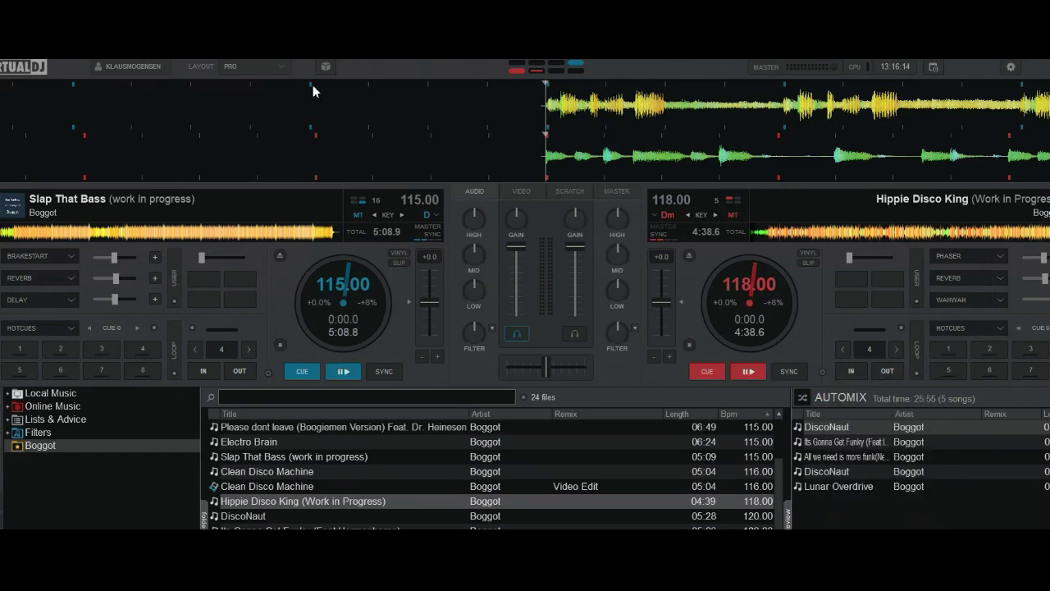
Step: Switch to the Essentials layout and look up the Auto Match BPM option in both decks' sync options
left_click(280, 67)
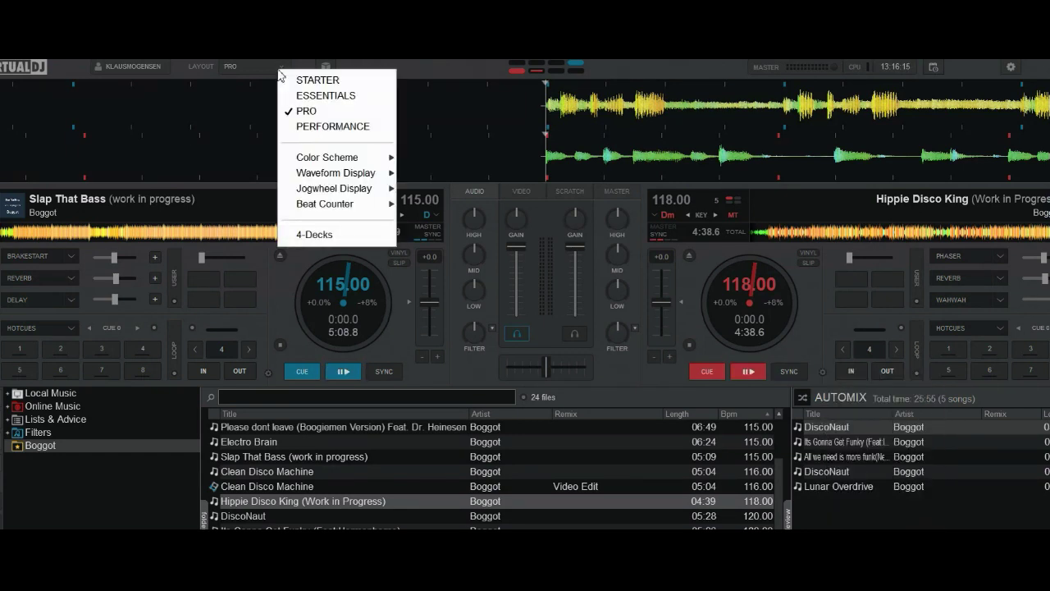
left_click(320, 96)
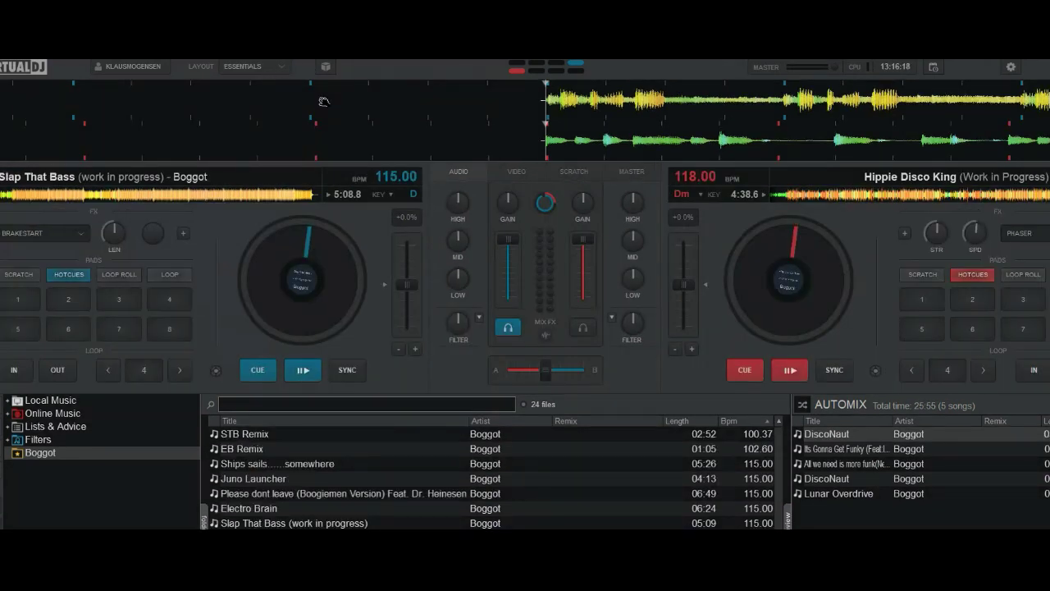
left_click(218, 371)
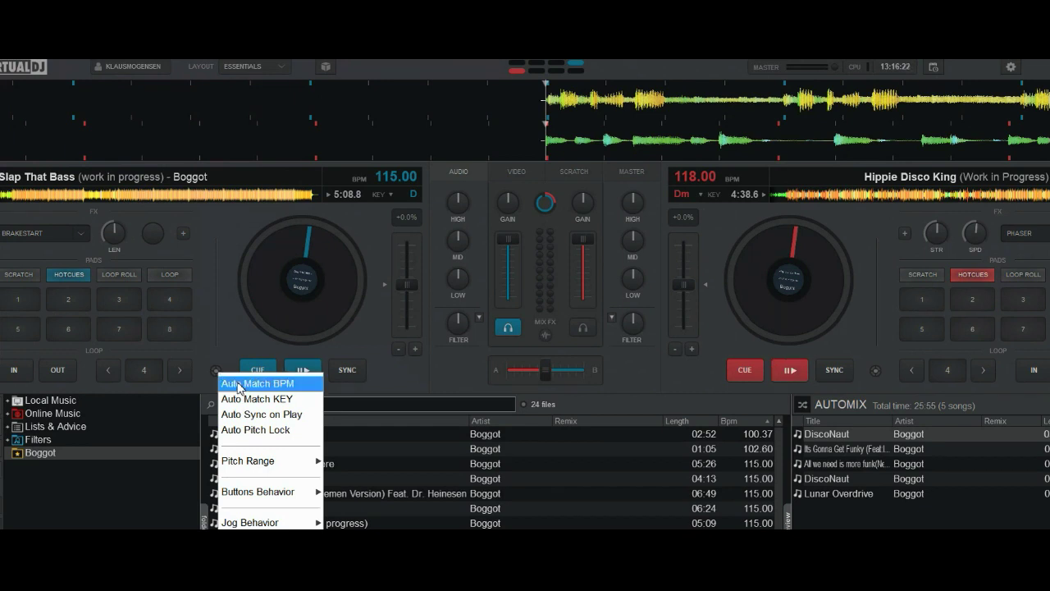
left_click(875, 370)
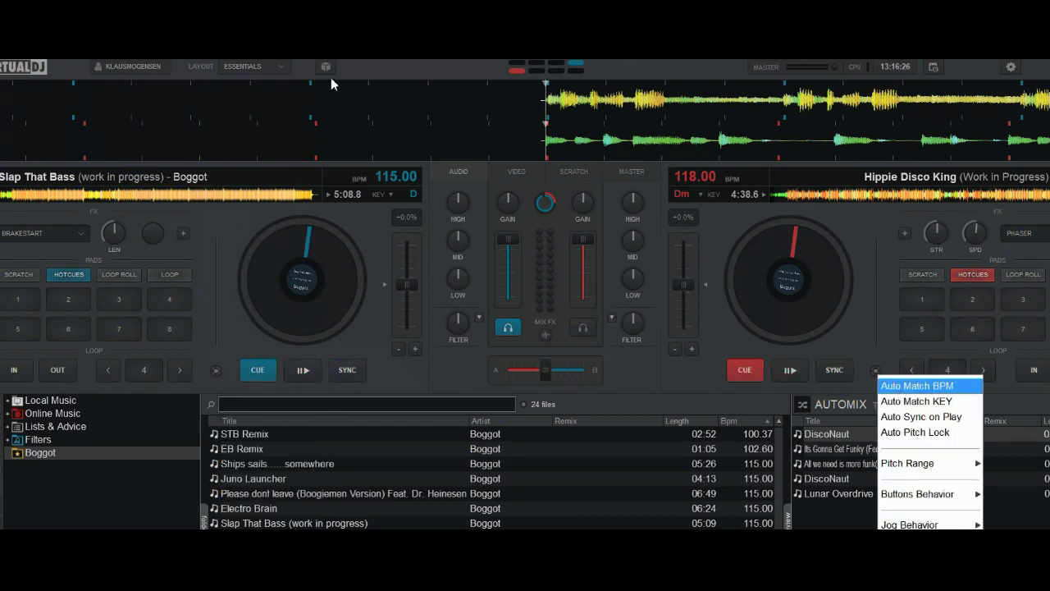
Step: Switch to the Performance layout and look up the Auto Match BPM option in the left deck's sync options
left_click(281, 71)
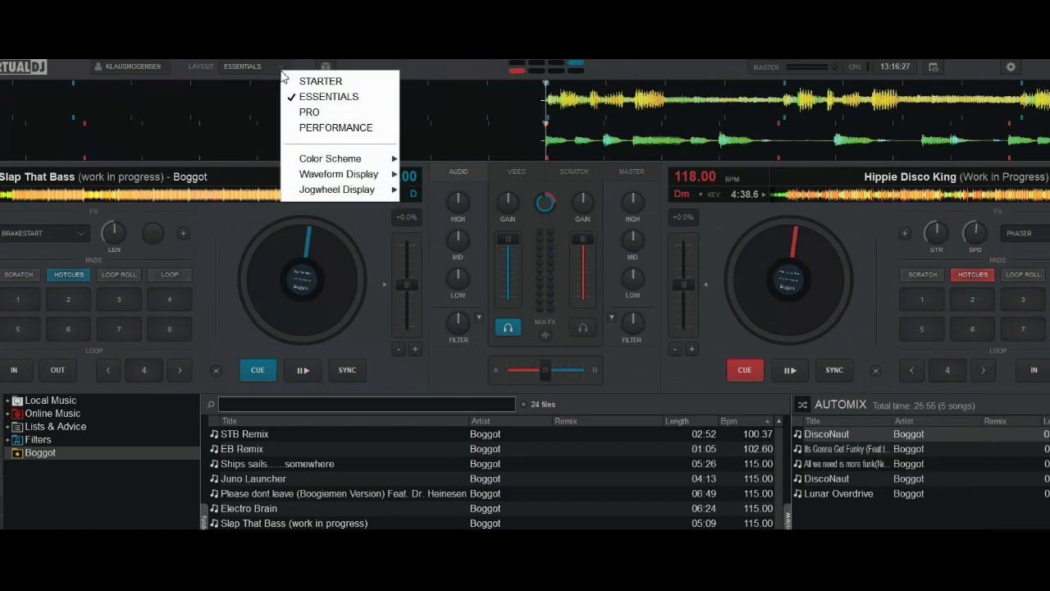
left_click(302, 130)
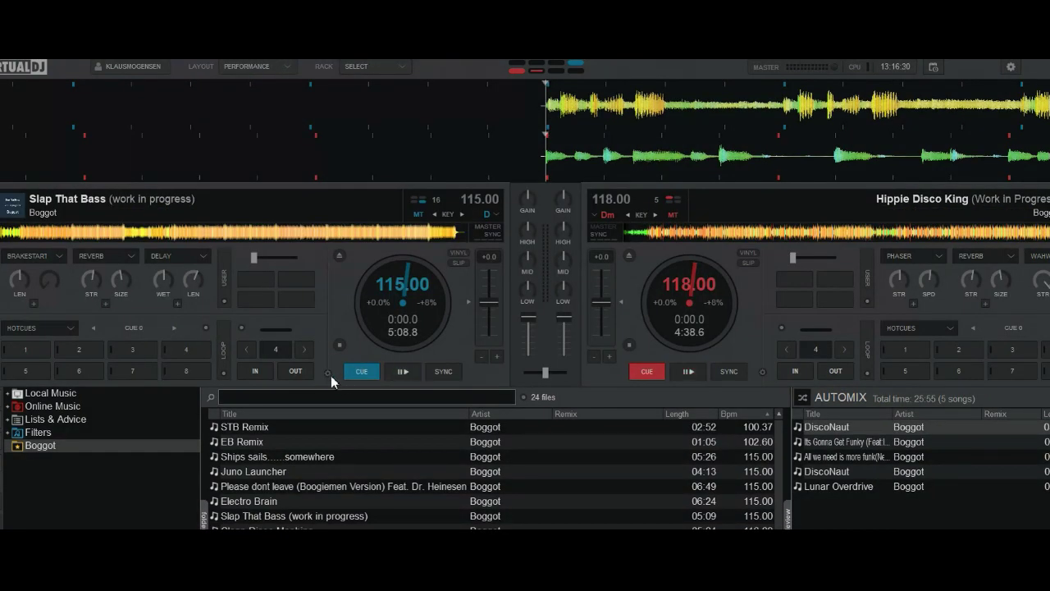
left_click(328, 374)
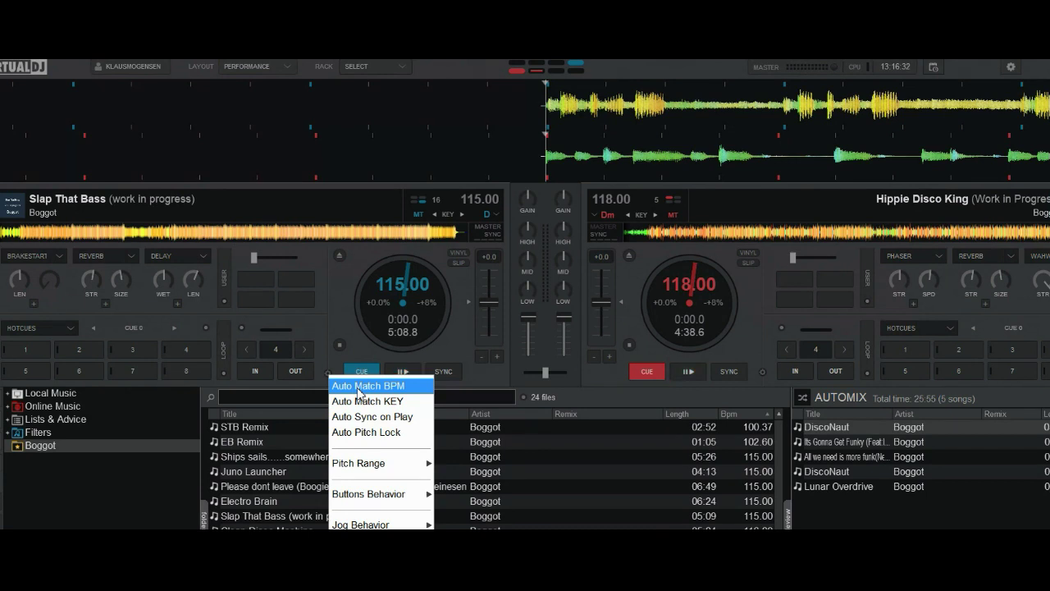
Step: Return to the Pro layout and view the auto match options in the left deck's sync and master sync settings
left_click(291, 69)
left_click(312, 112)
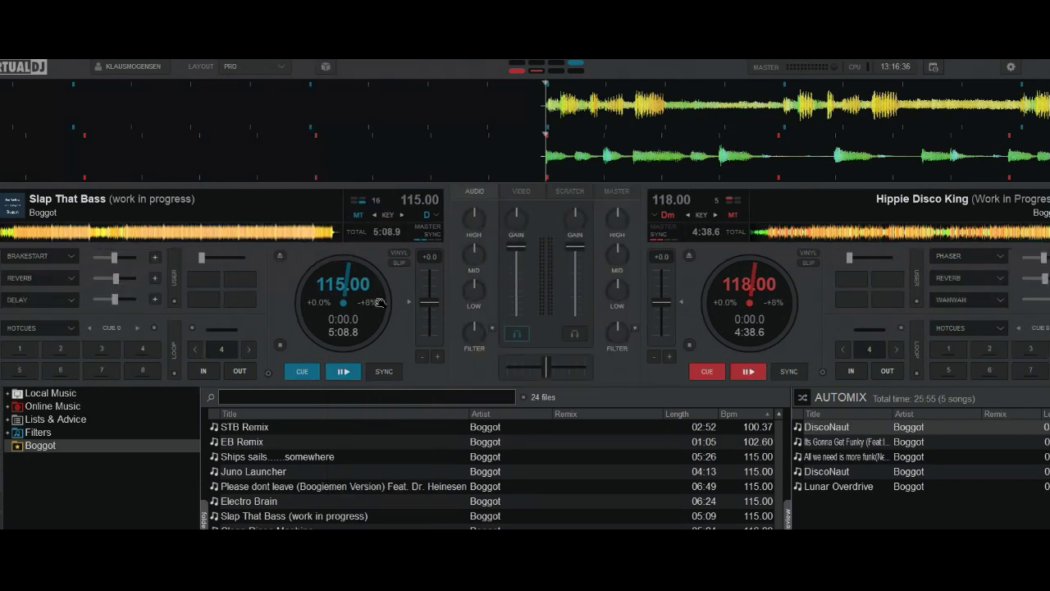
left_click(268, 374)
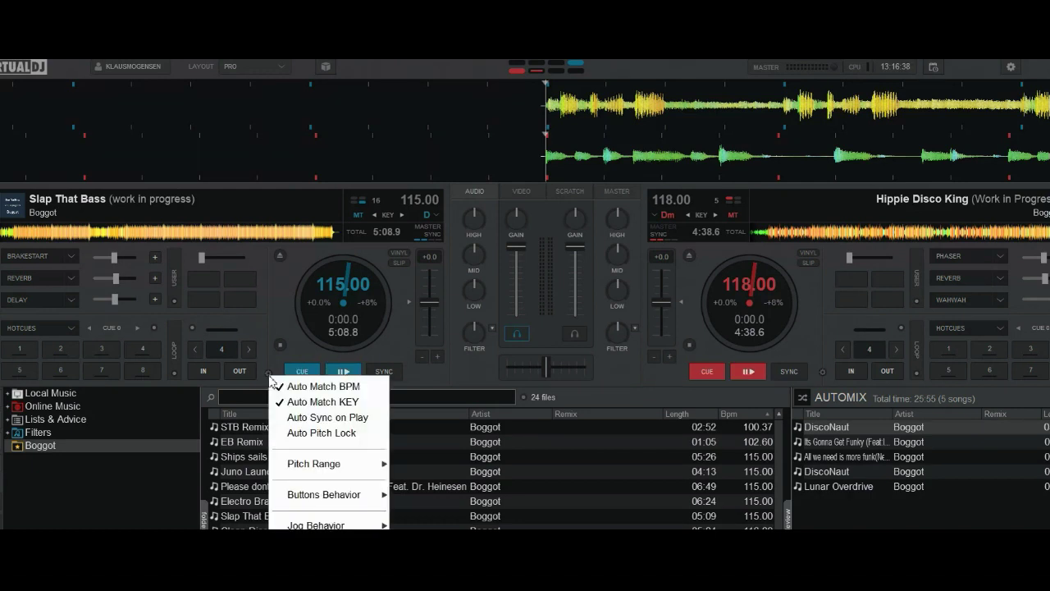
left_click(274, 326)
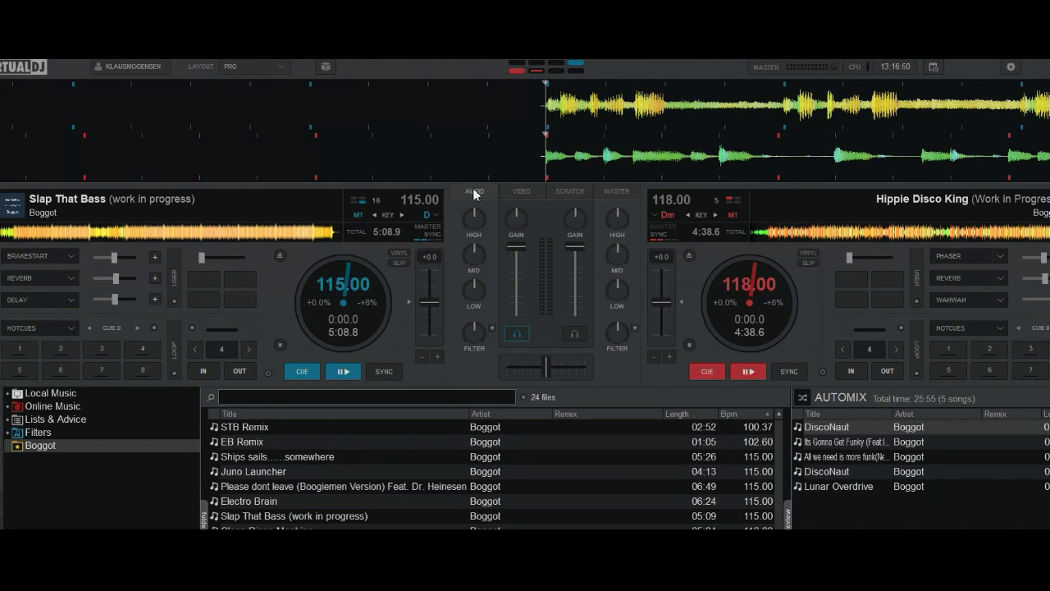
left_click(437, 233)
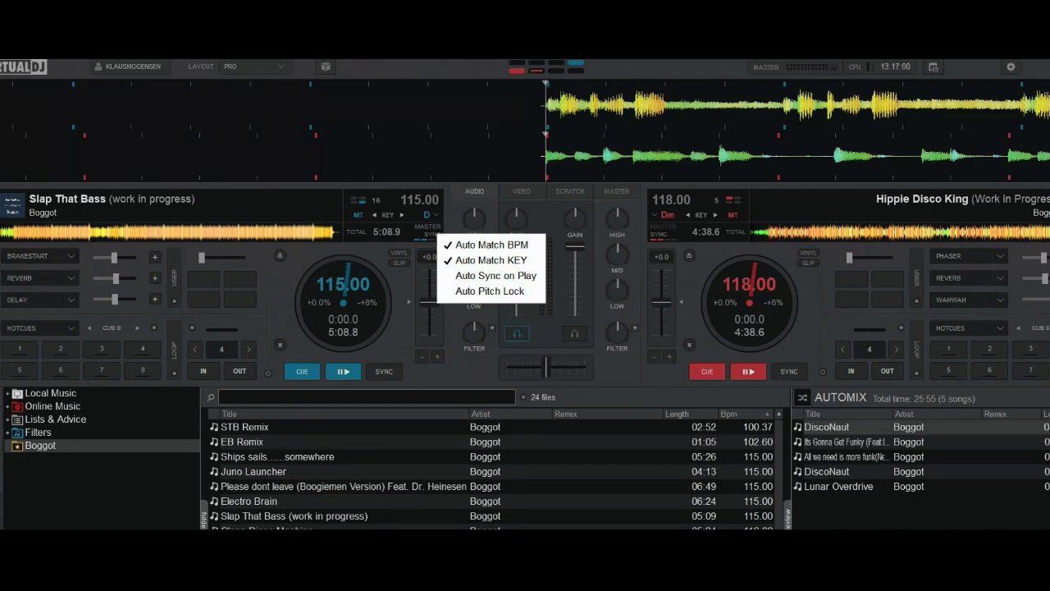
Step: Search the application's options for "autobpm" and examine the choices for the autoBPMMatch setting
left_click(1011, 67)
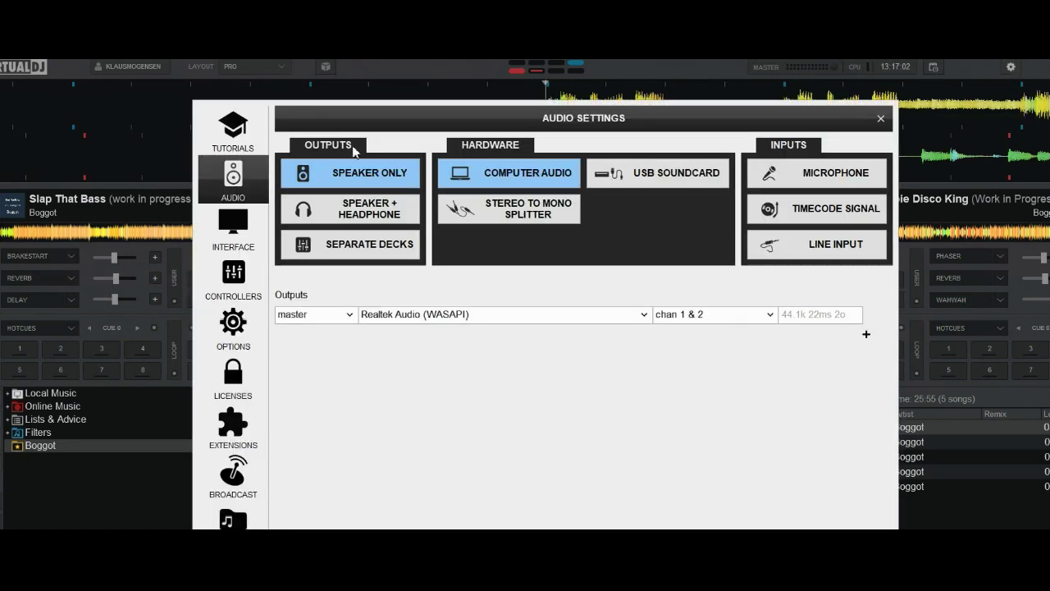
left_click(233, 328)
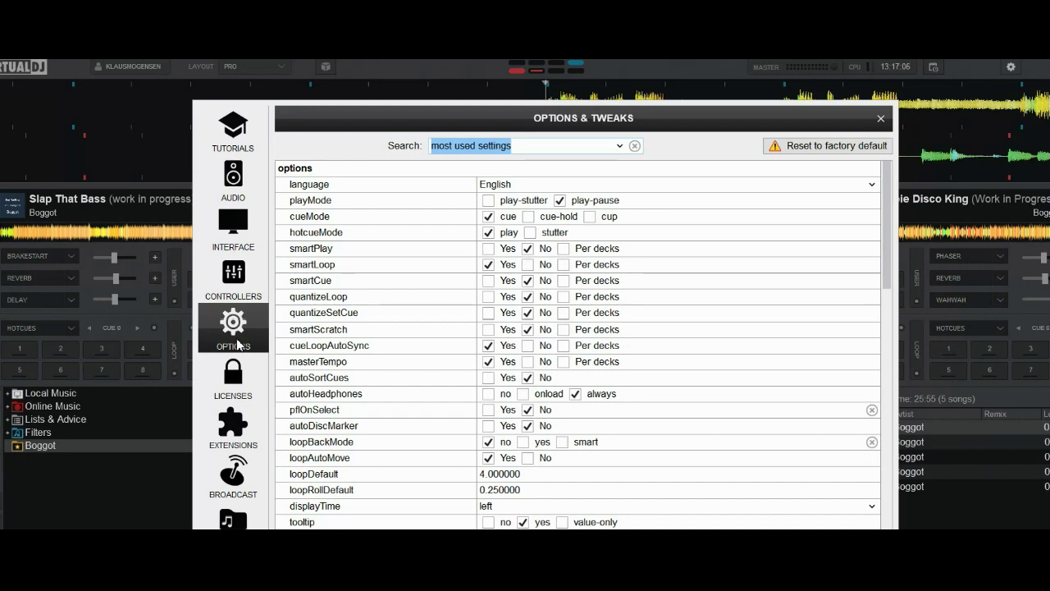
type("autobpm")
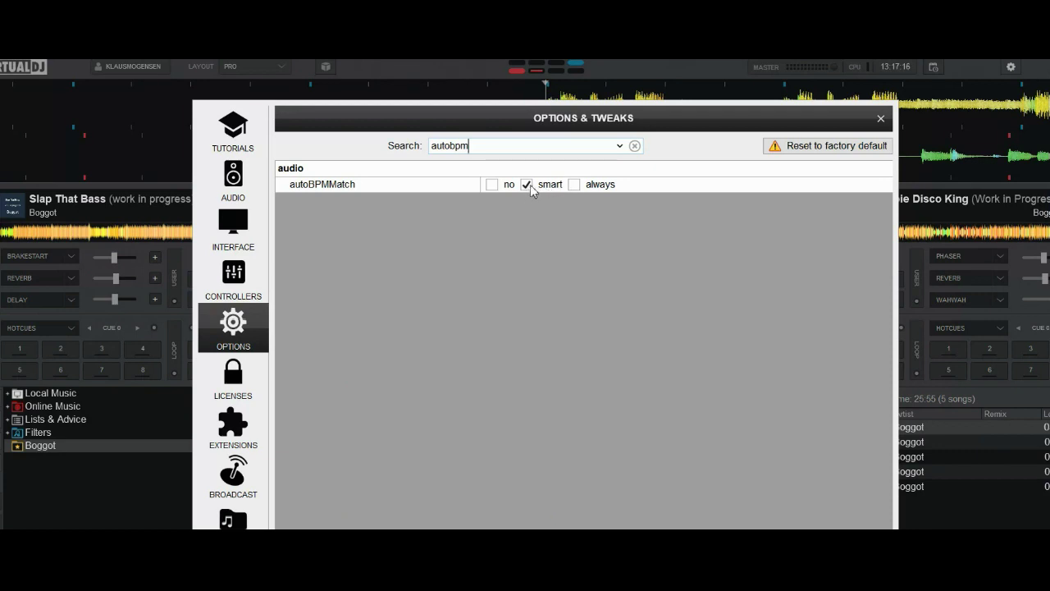
left_click_drag(605, 125, 603, 119)
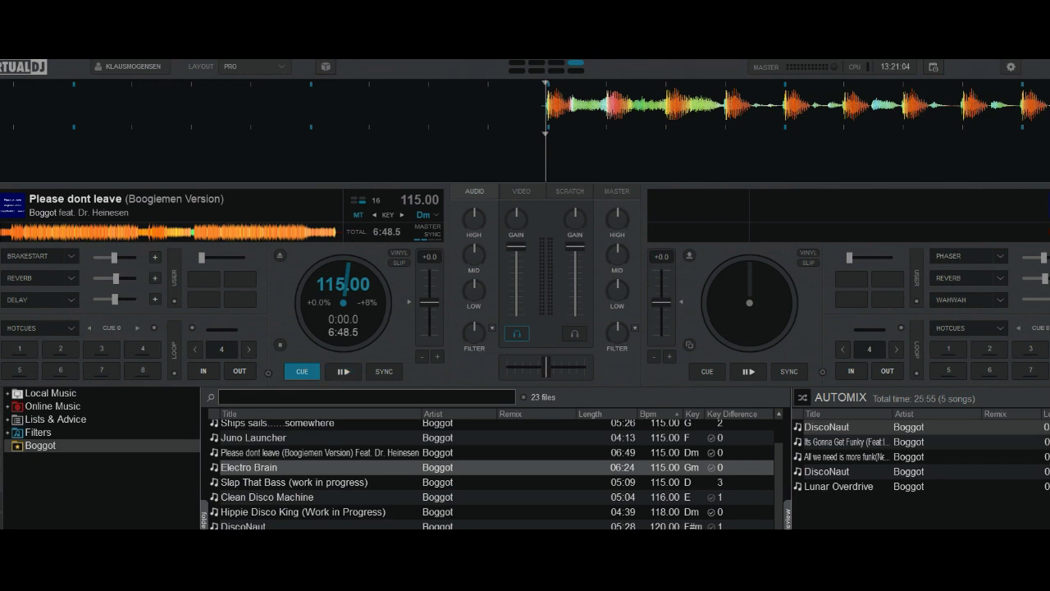
Step: View the Auto Match KEY option in the left deck's sync options and in its master sync options
left_click(269, 374)
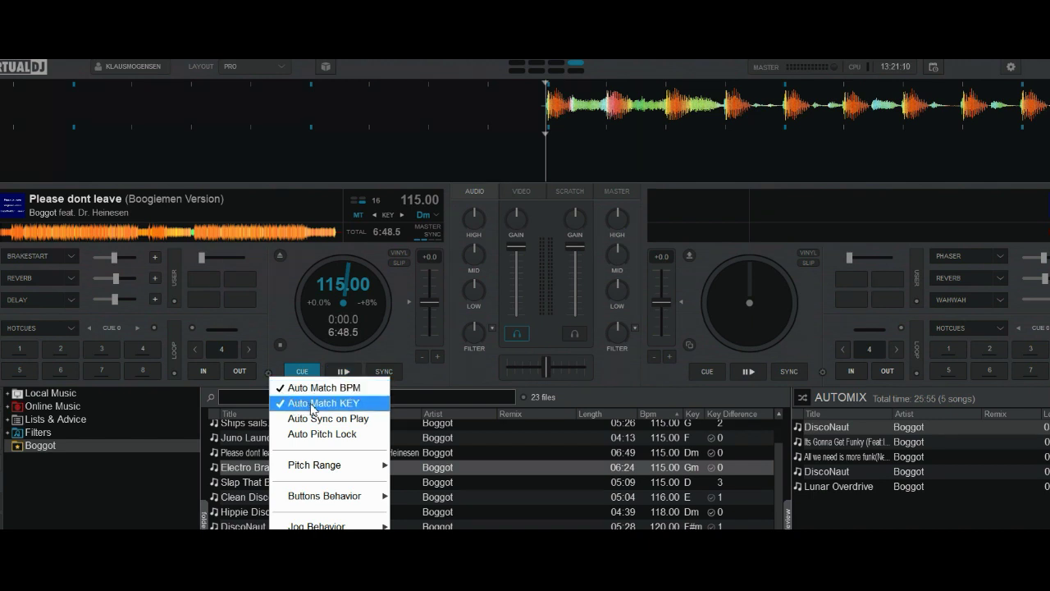
left_click(269, 329)
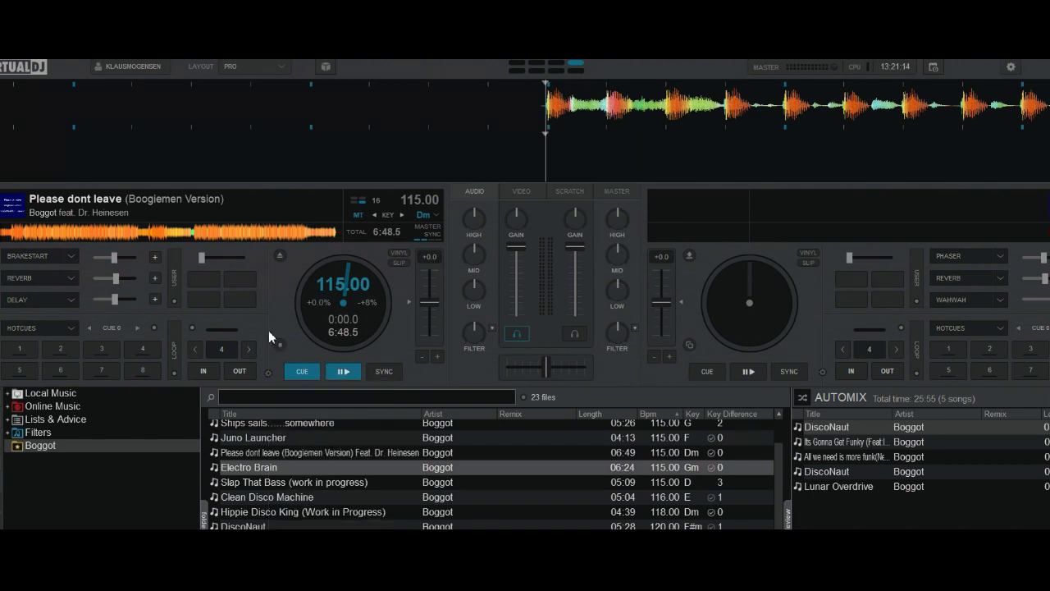
left_click(437, 238)
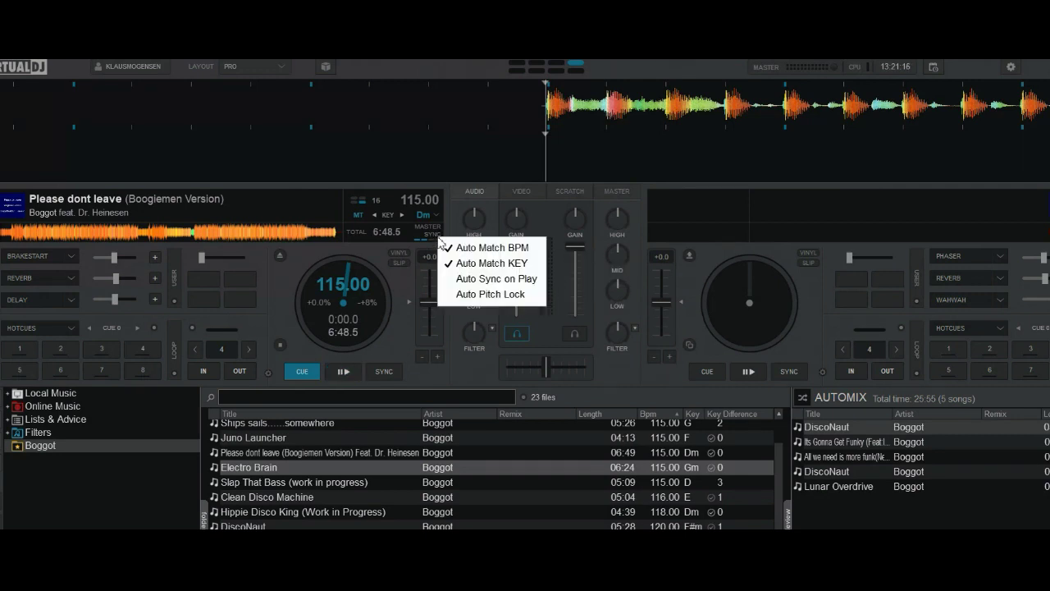
left_click(282, 286)
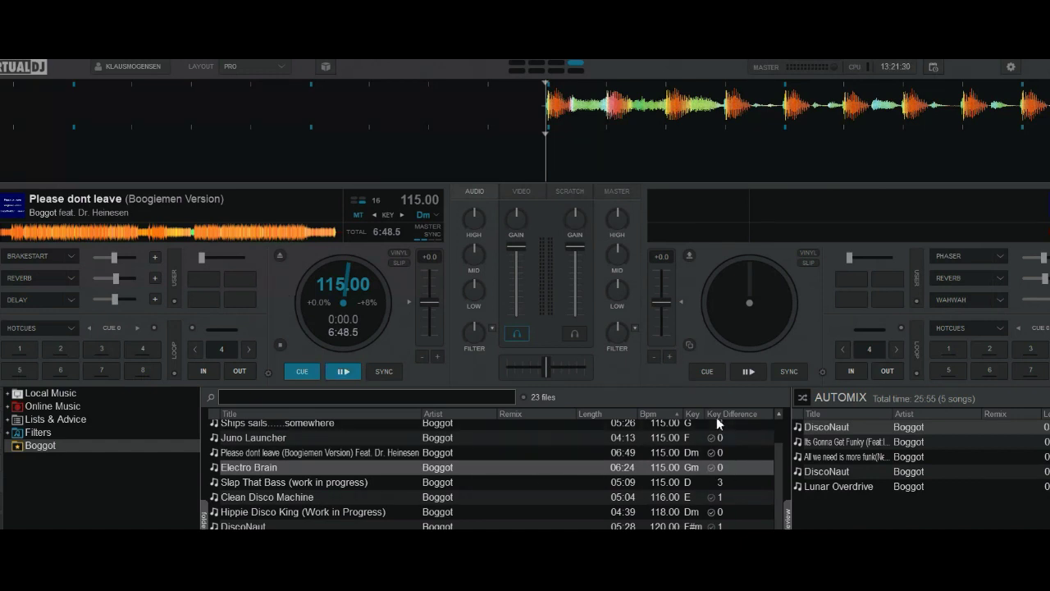
Step: Load "Electro Brain" onto the right deck to compare its key with the left deck's track, and unload it again
left_click(663, 456)
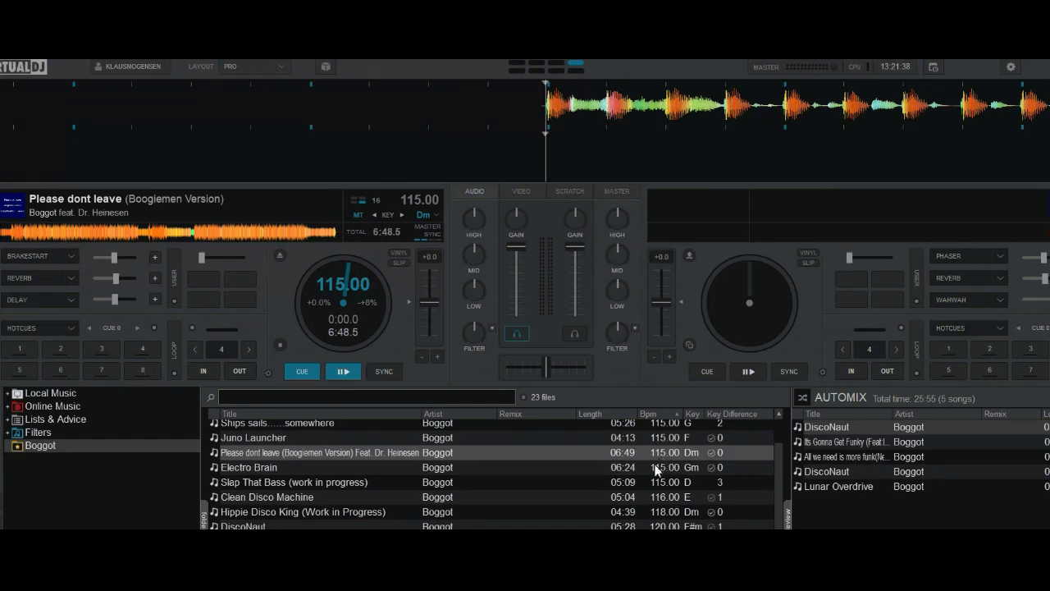
left_click(656, 467)
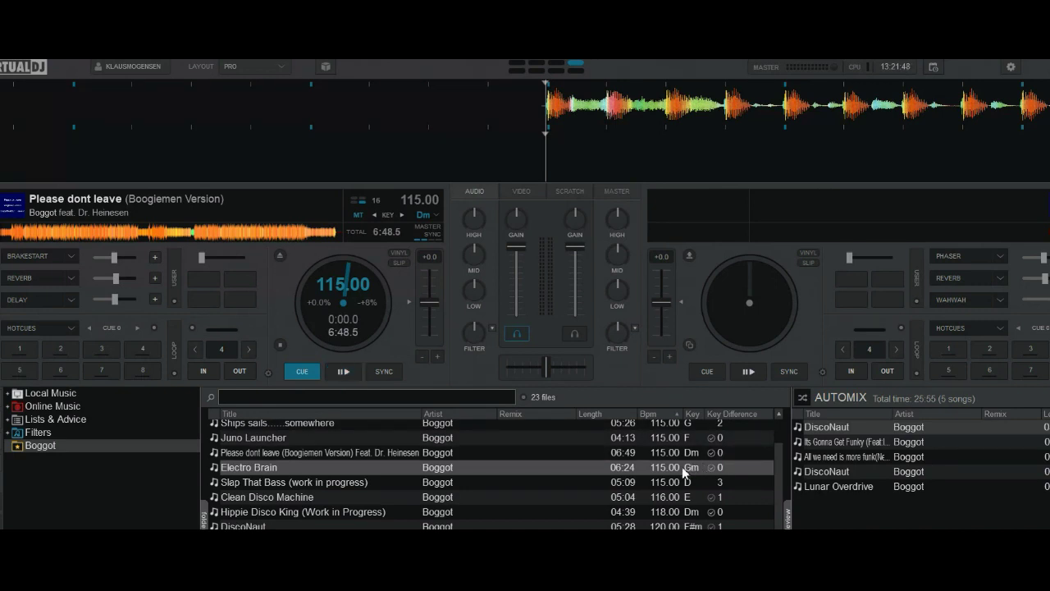
left_click_drag(665, 469, 753, 319)
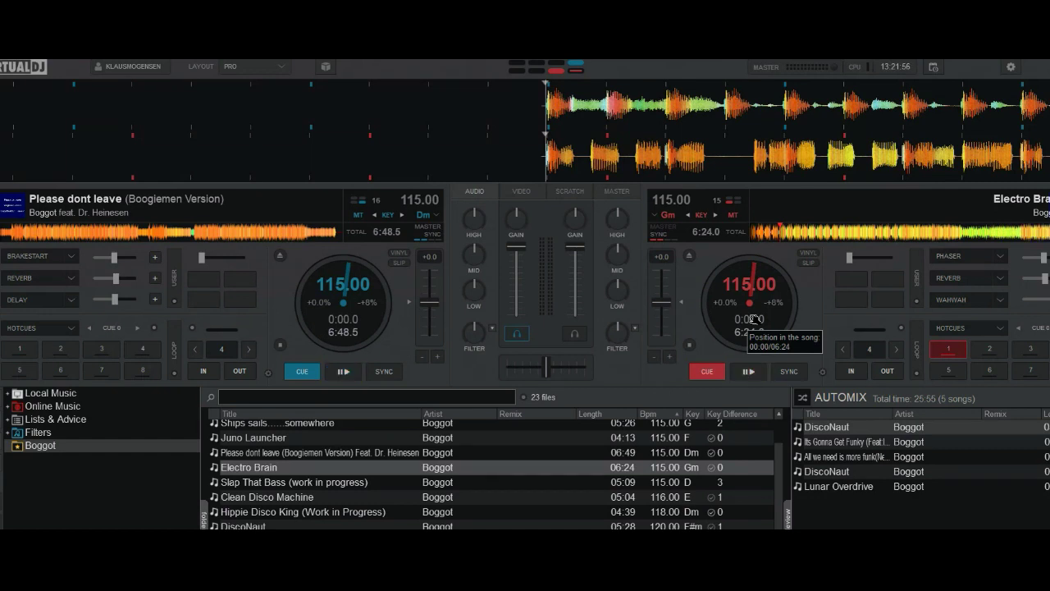
left_click(689, 255)
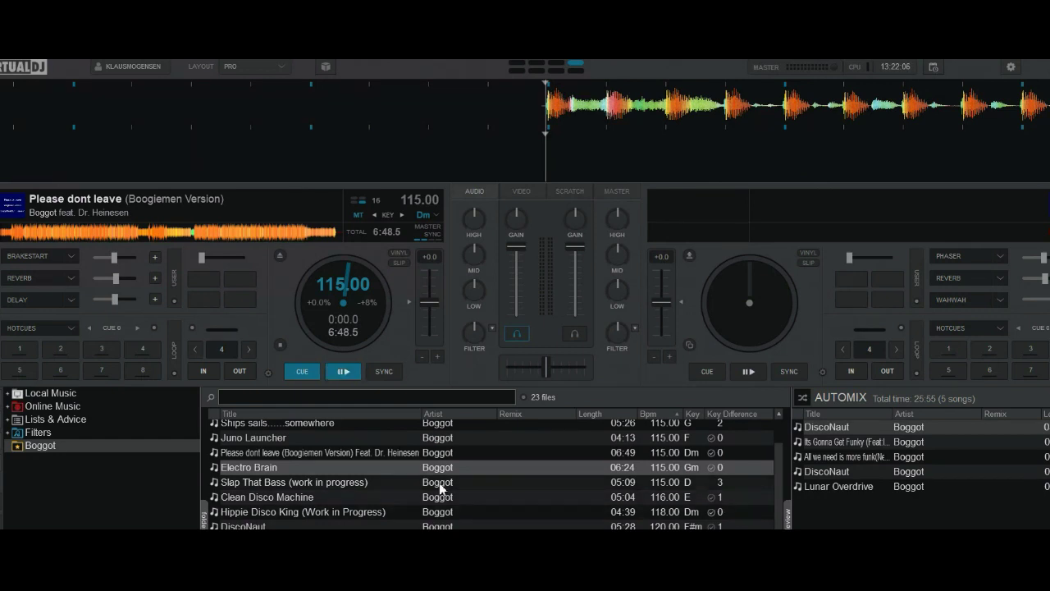
Step: Load "Clean Disco Machine" onto the right deck with Auto Match KEY enabled
left_click(566, 498)
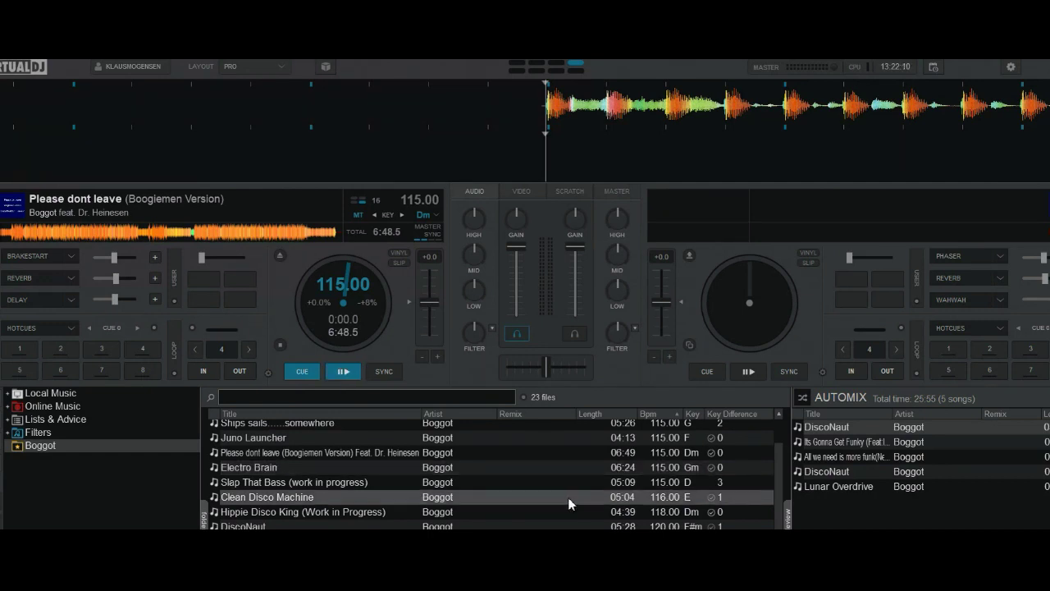
left_click_drag(566, 498, 750, 311)
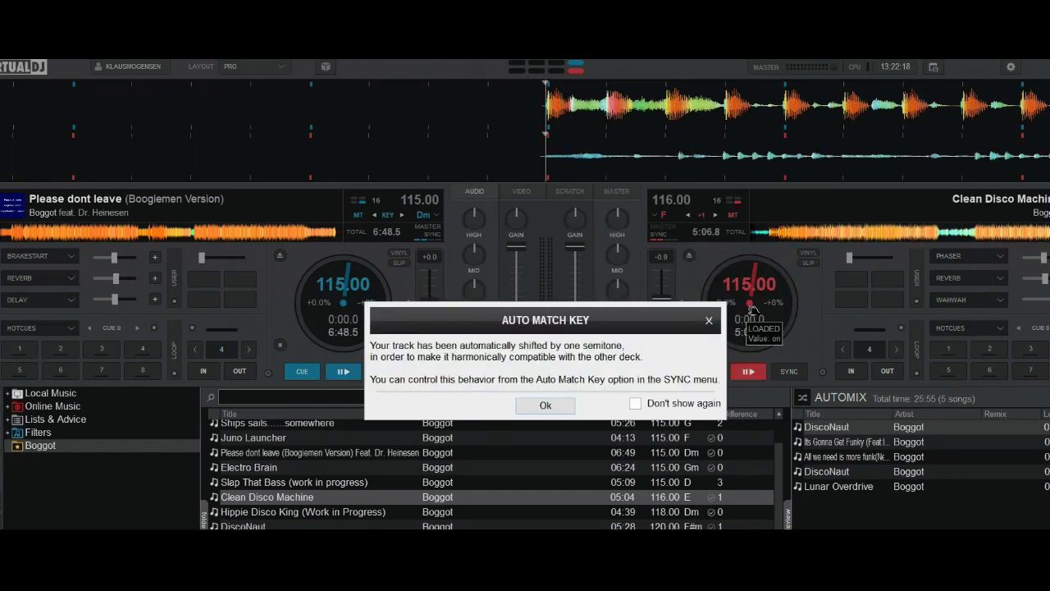
Step: Dismiss the Auto Match Key notice with "Don't show again" enabled and unload the track from the right deck
left_click(639, 409)
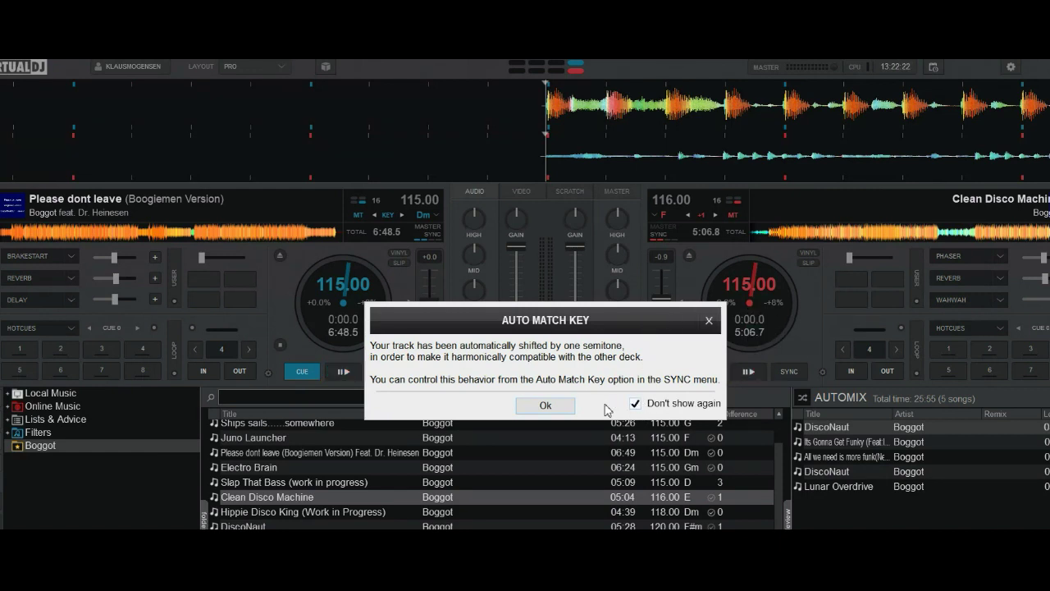
left_click(548, 405)
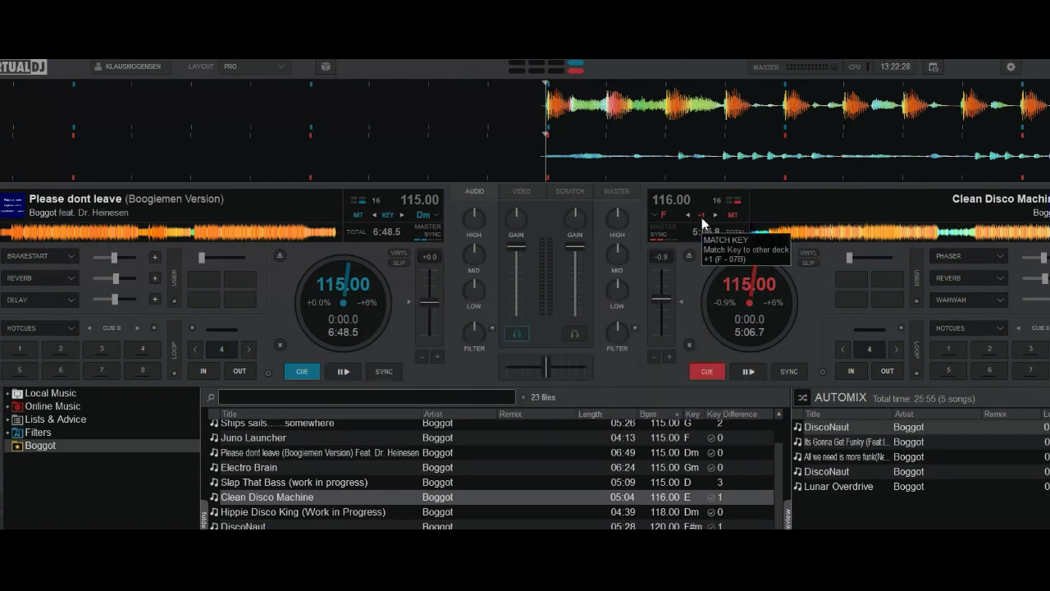
left_click(689, 256)
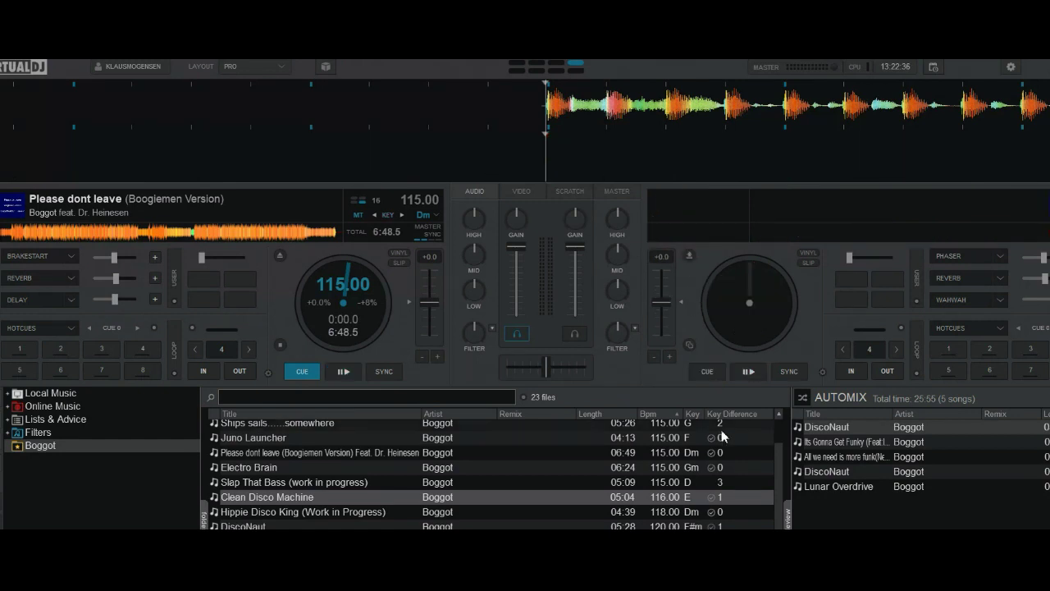
Step: Load "Slap That Bass (work in progress)" onto the right deck with Auto Match KEY enabled
left_click(653, 483)
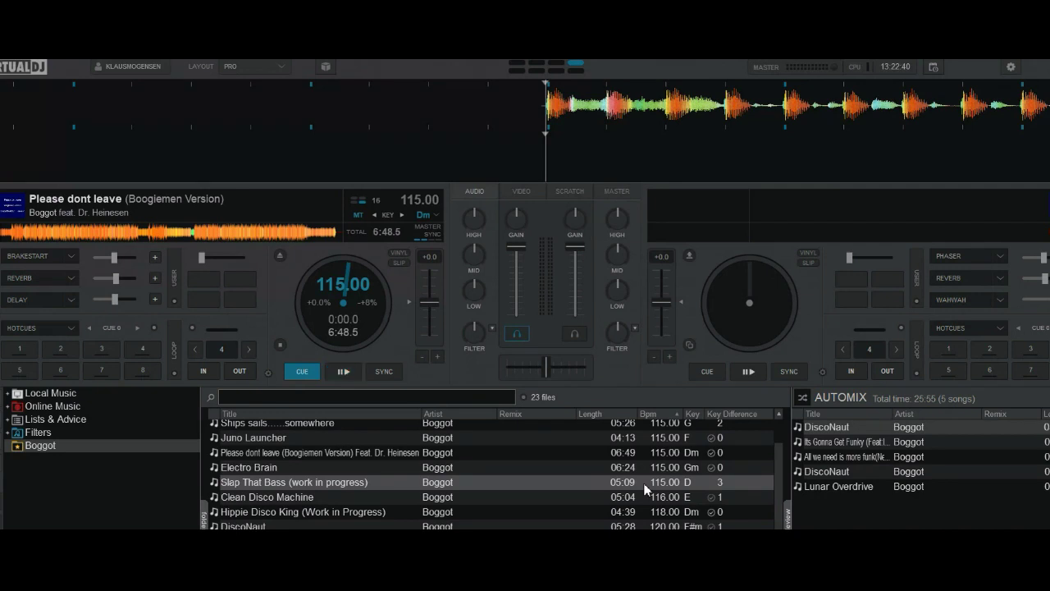
left_click_drag(644, 484, 739, 323)
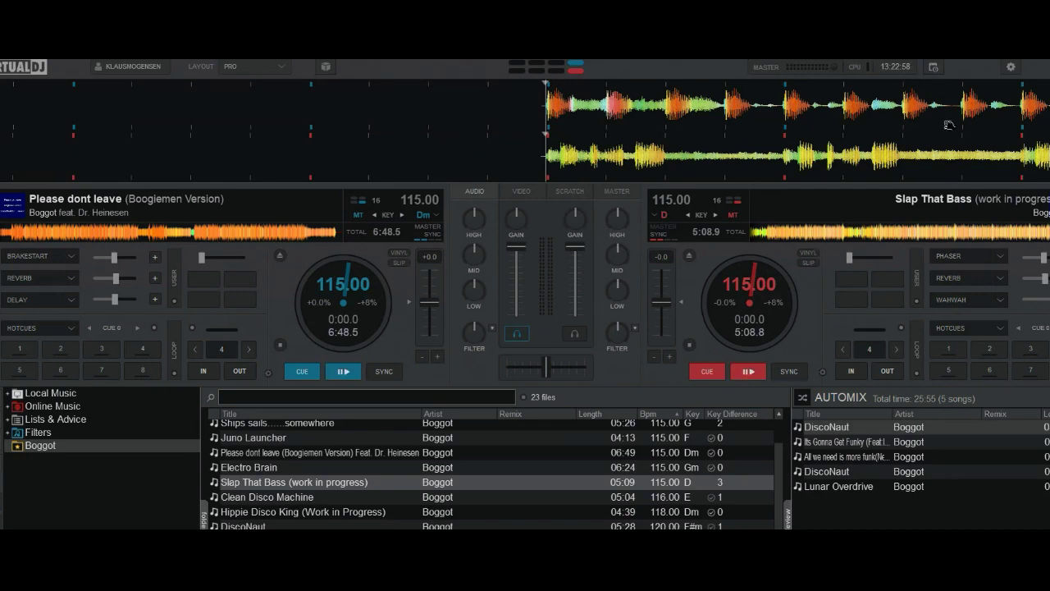
Step: Look up the autoKey option by searching the settings for "autokey", and close the settings
left_click(1011, 69)
type("au")
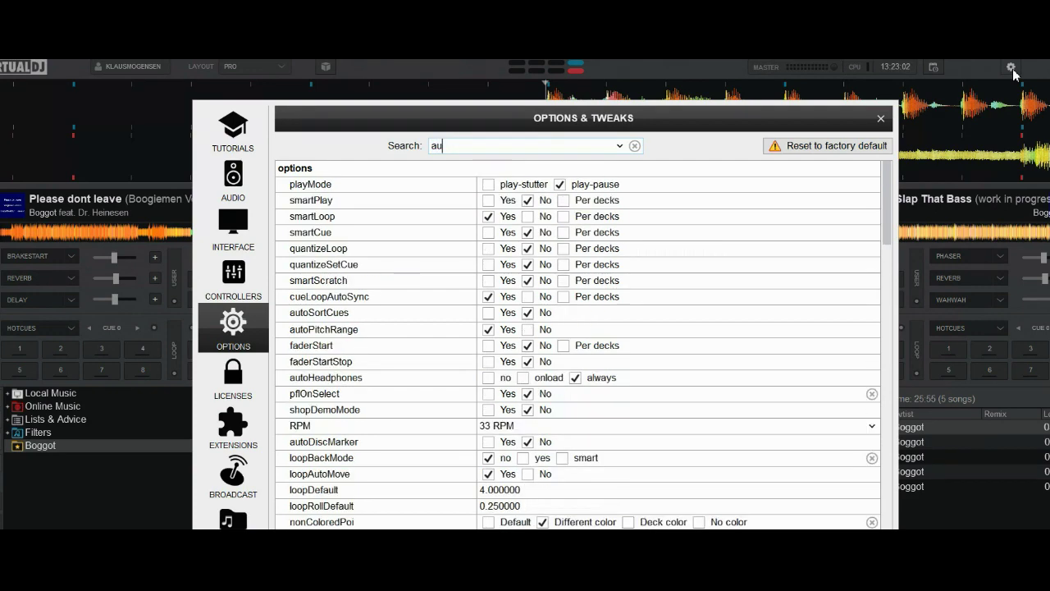
type("tokey")
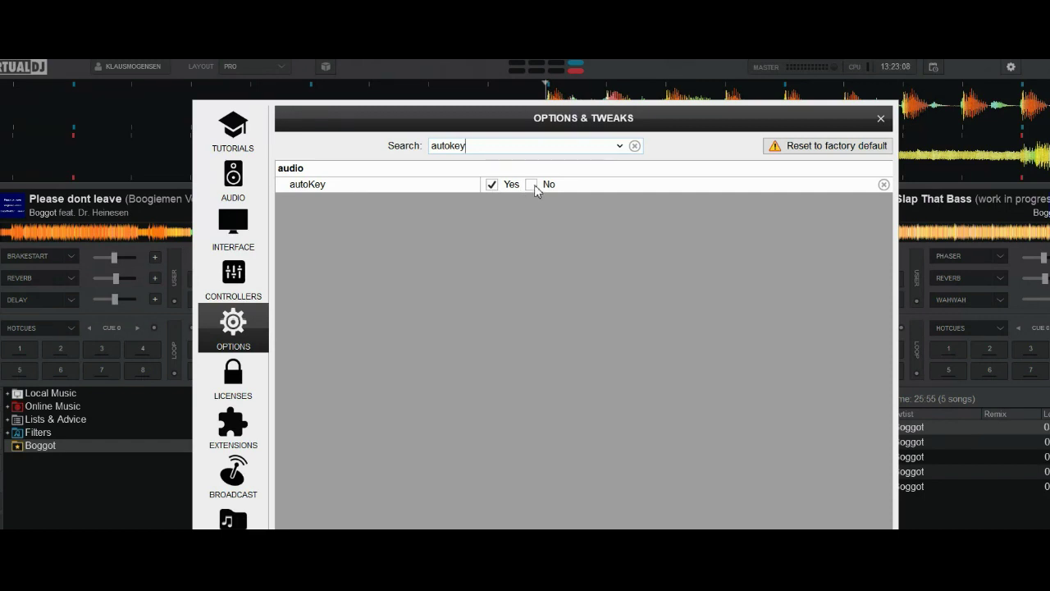
left_click(879, 121)
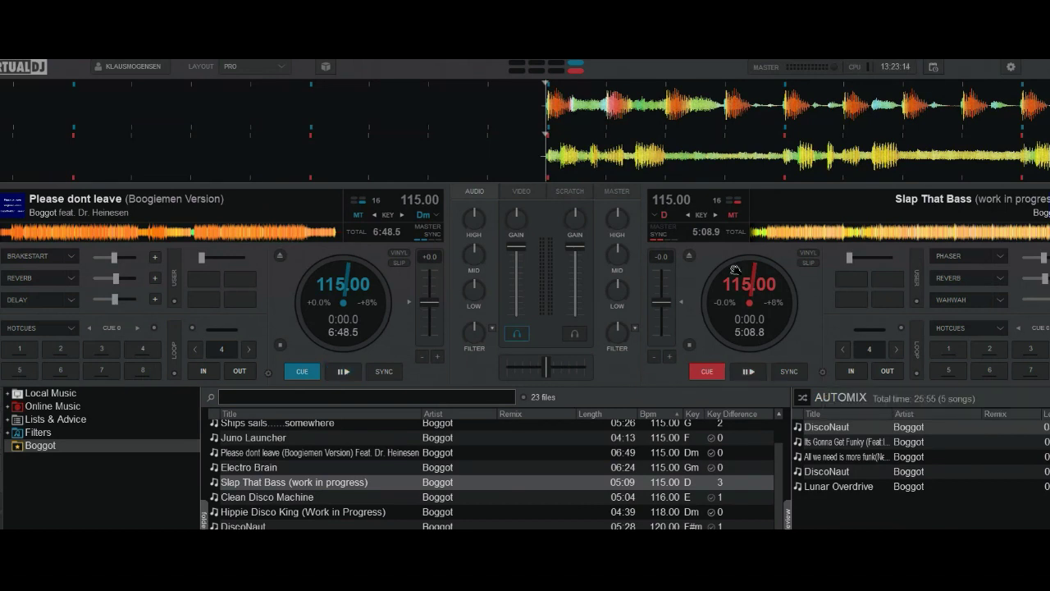
Step: Disable Auto Match KEY in the right deck's master sync options and unload its track
right_click(666, 240)
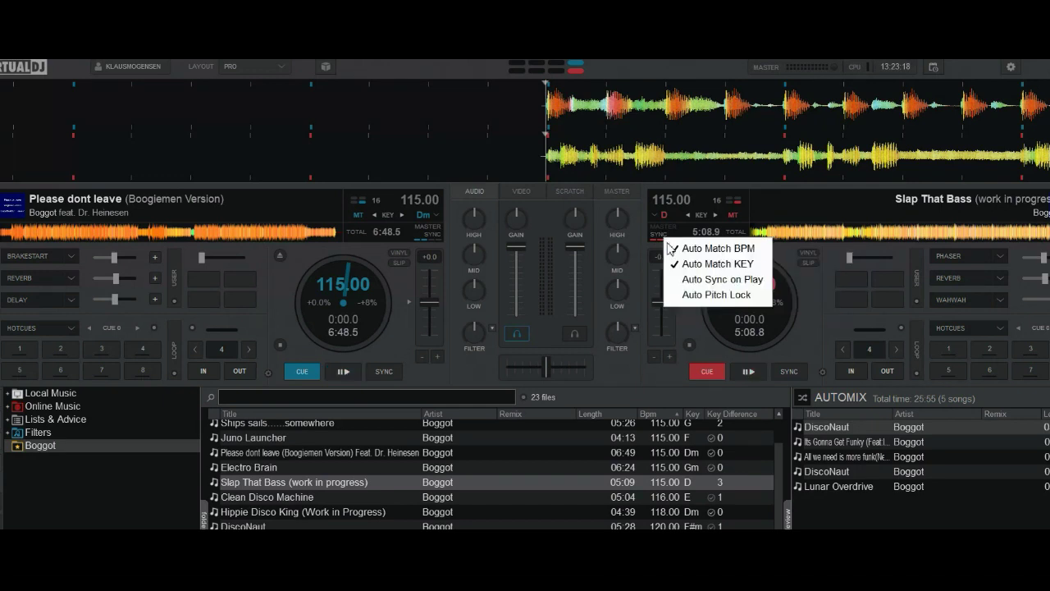
left_click(675, 263)
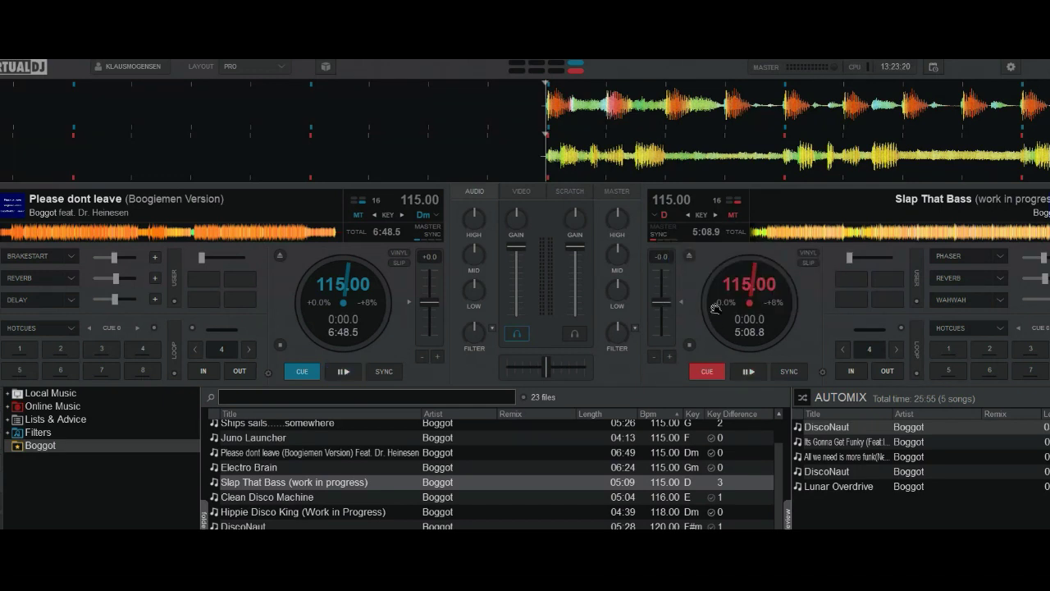
left_click(690, 258)
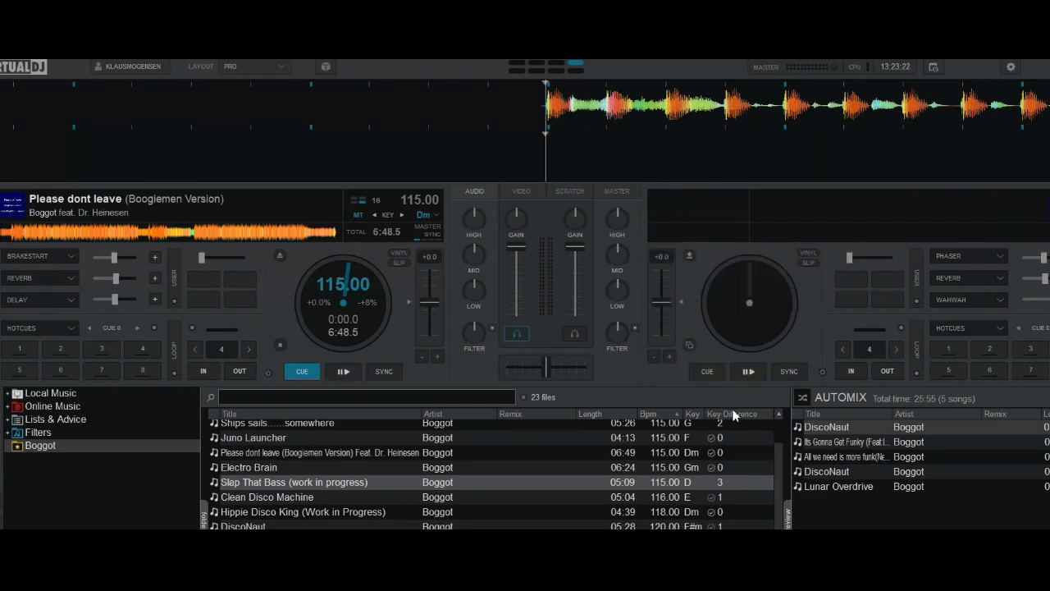
Step: Load "Clean Disco Machine" onto the right deck with Auto Match KEY off, play it and return it to its cue point
left_click(639, 496)
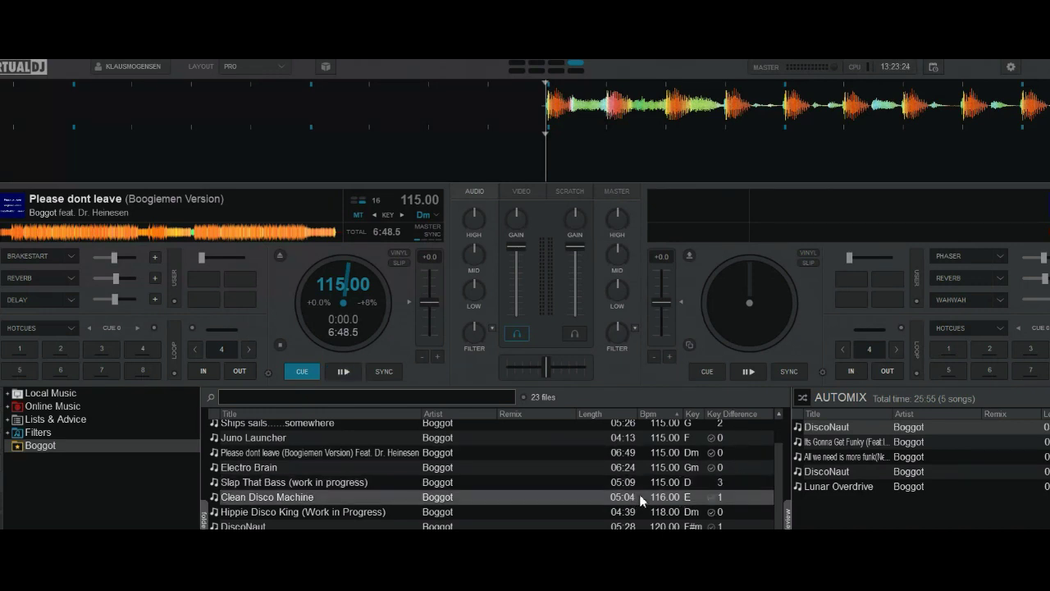
left_click_drag(639, 495, 752, 338)
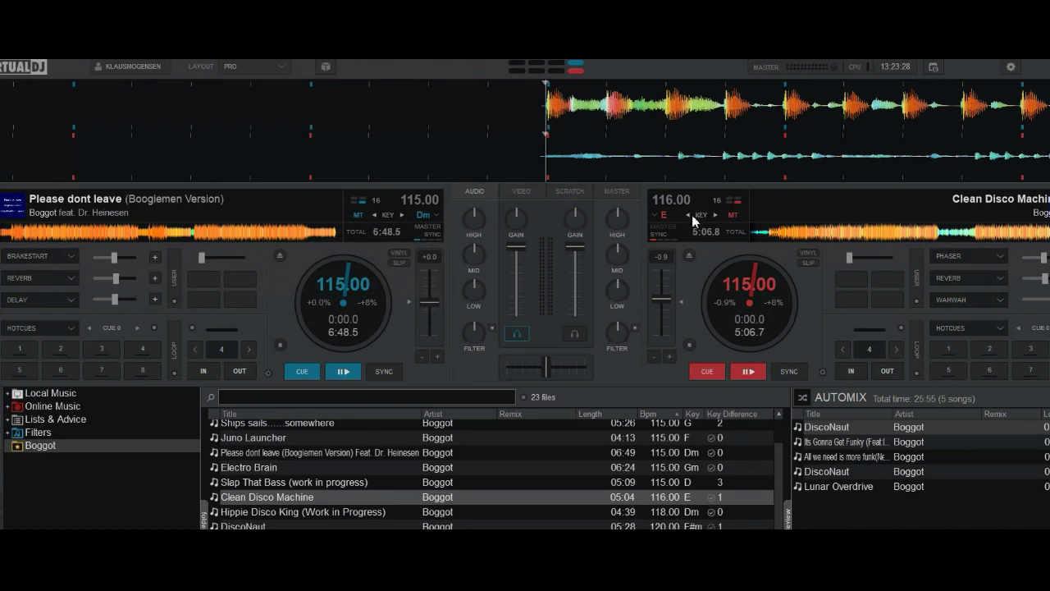
mouse_move(702, 285)
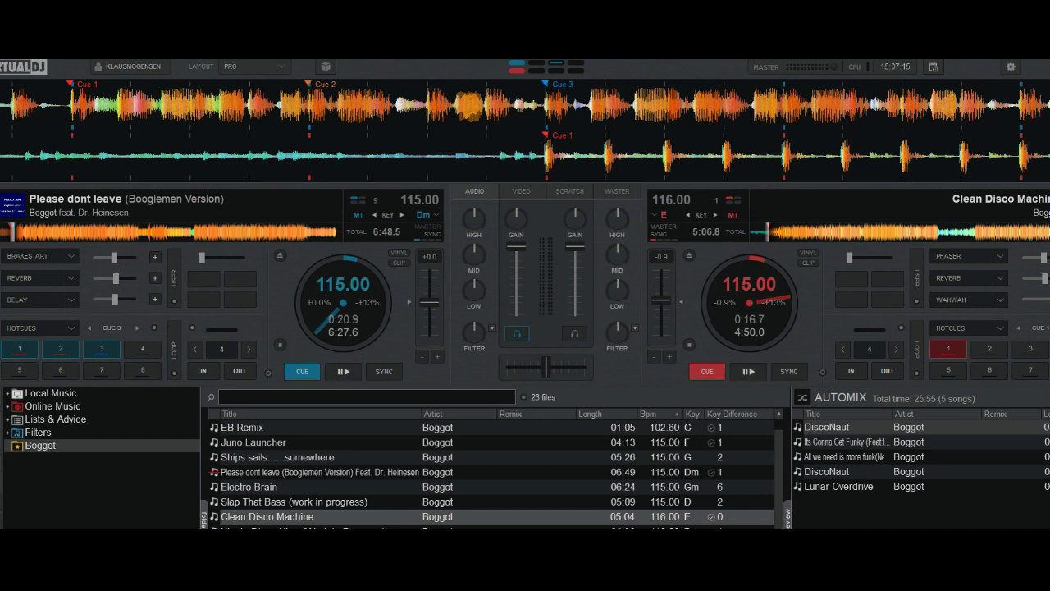
left_click(751, 376)
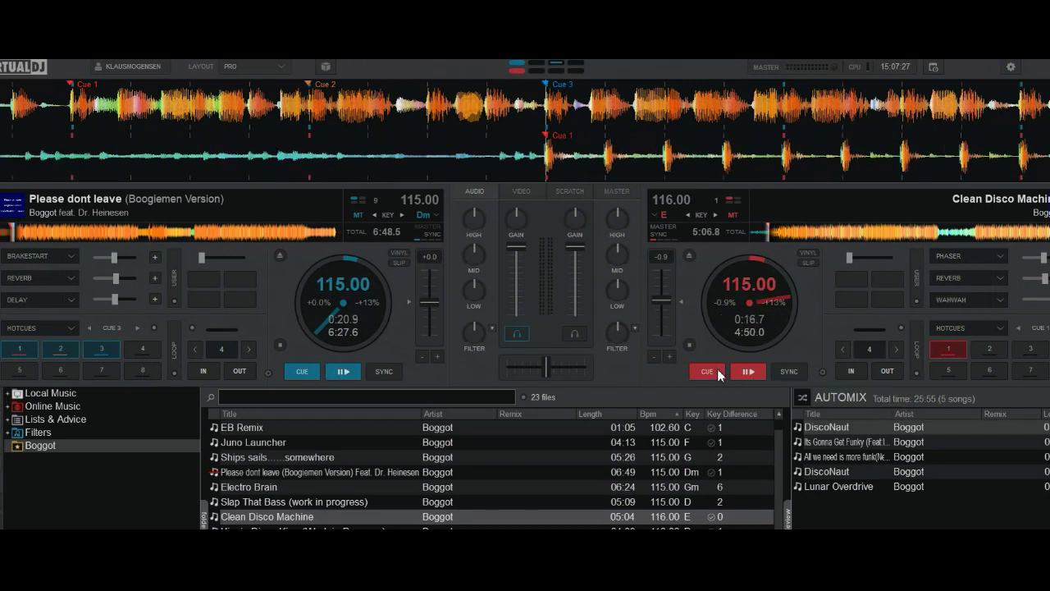
left_click(721, 376)
Step: Enable Auto Match KEY in the right deck's sync options and reload "Clean Disco Machine" onto that deck
left_click(823, 373)
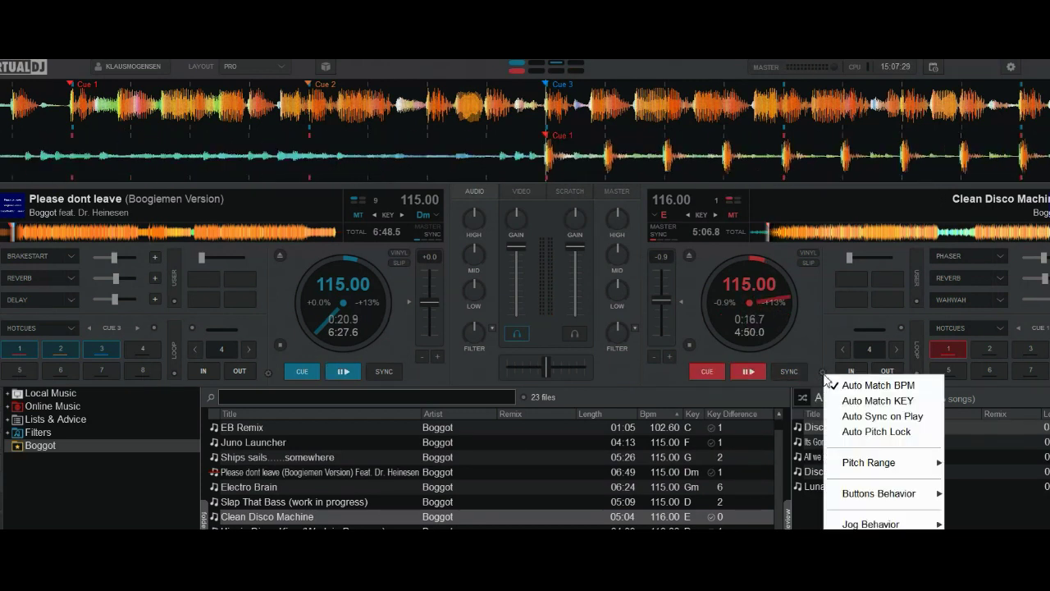
left_click(838, 400)
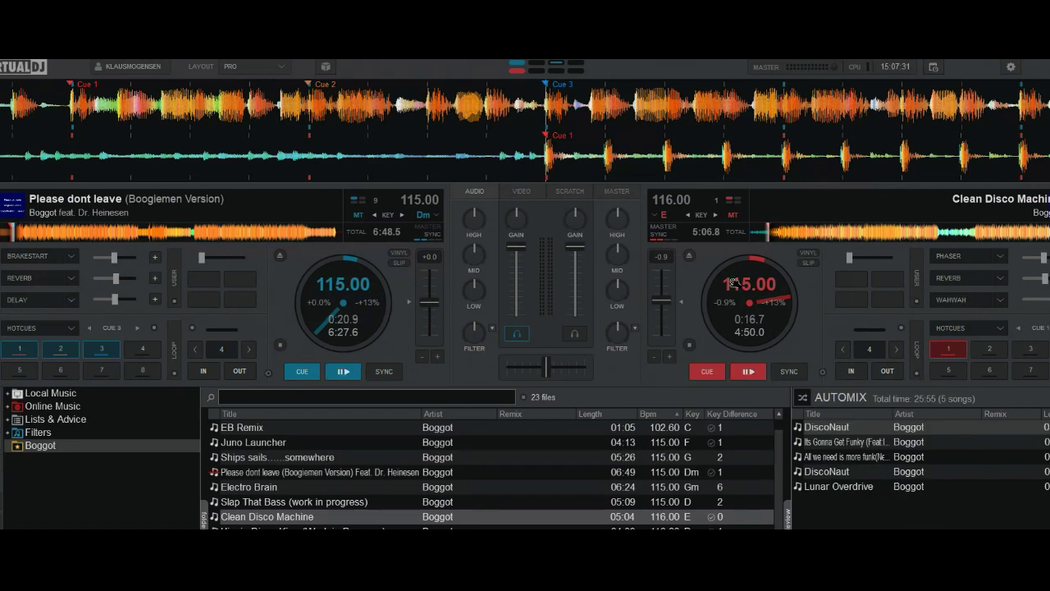
left_click(688, 257)
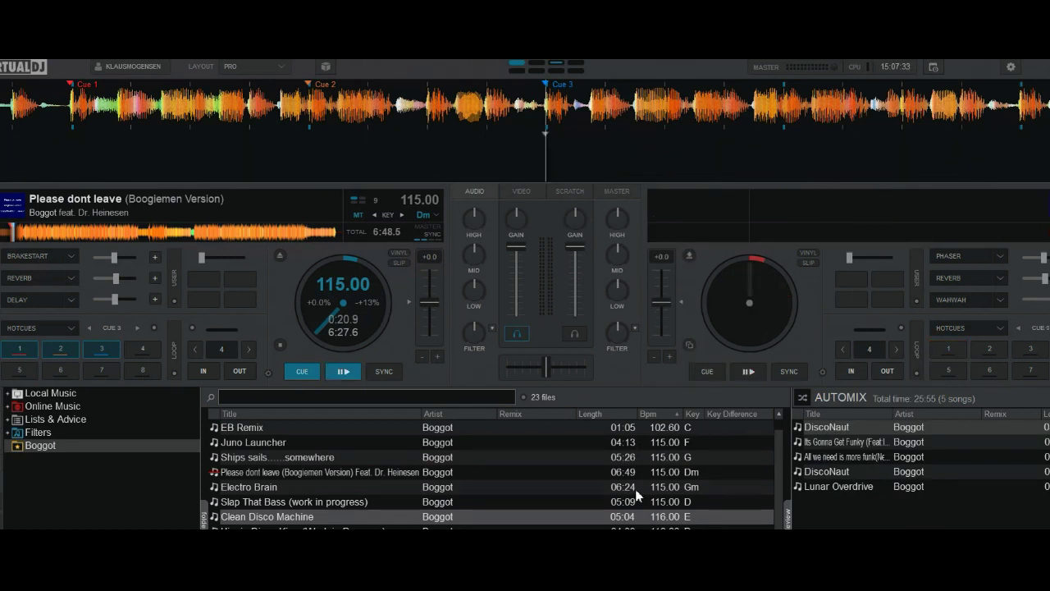
left_click_drag(623, 520, 763, 303)
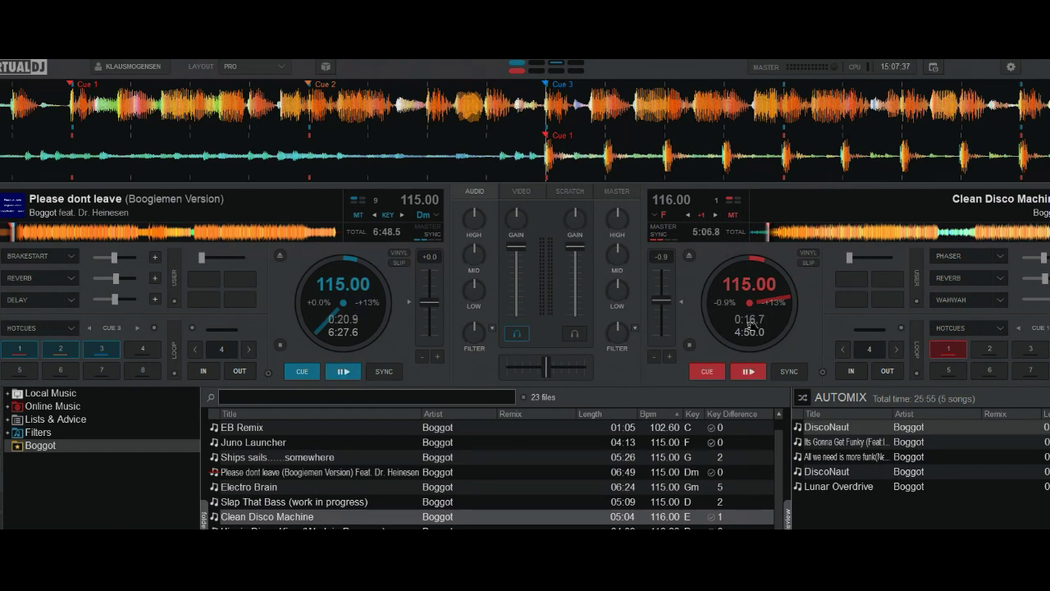
Step: Play the key-matched track on the right deck and return it to its cue point
left_click(748, 372)
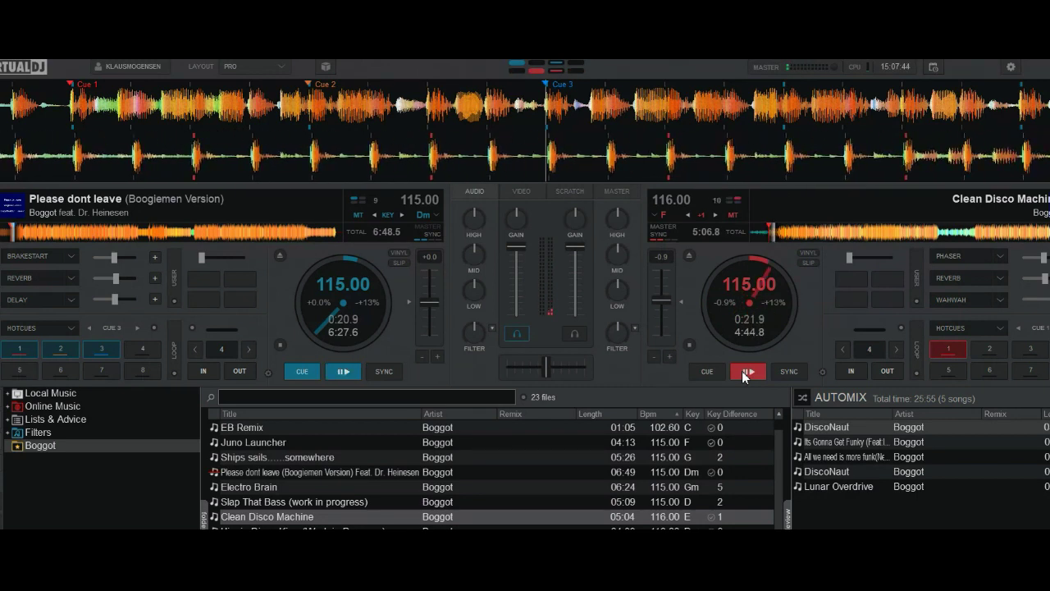
left_click(708, 374)
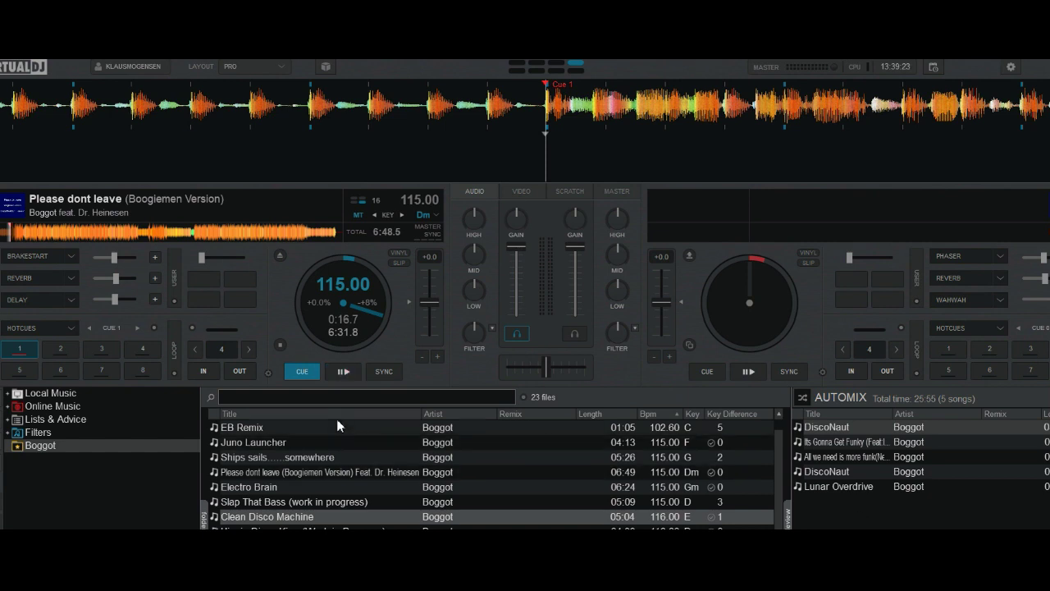
Step: Enable Auto Sync on Play for the right deck only, and compare both decks' sync options
left_click(269, 374)
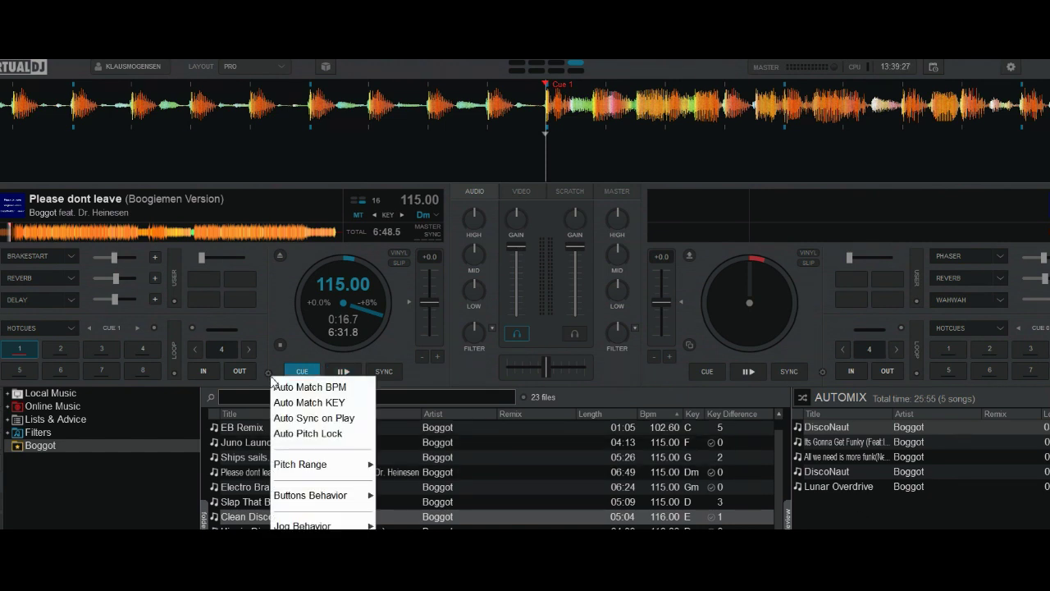
left_click(821, 373)
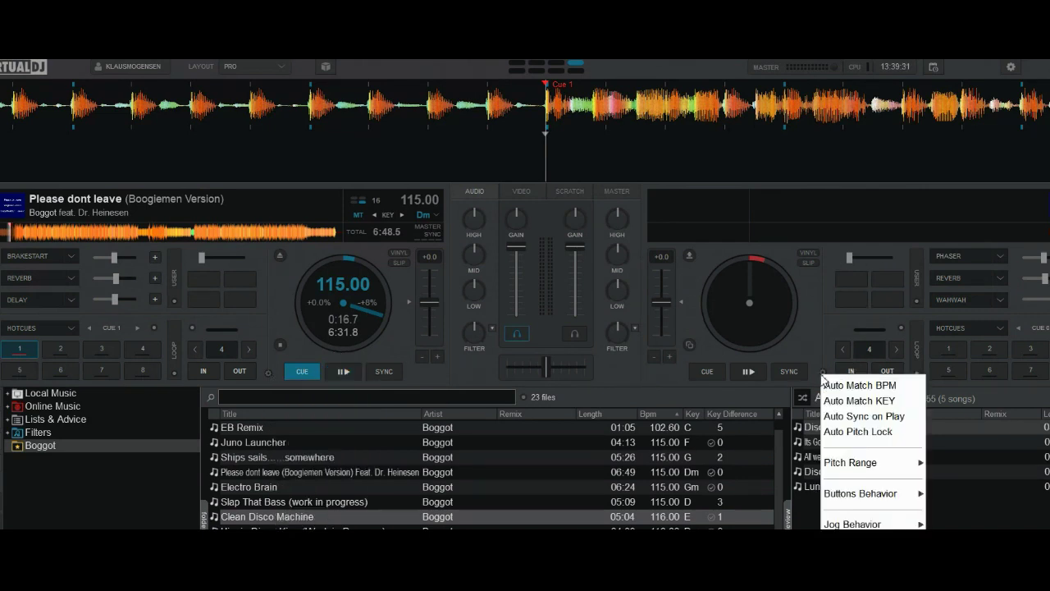
left_click(855, 415)
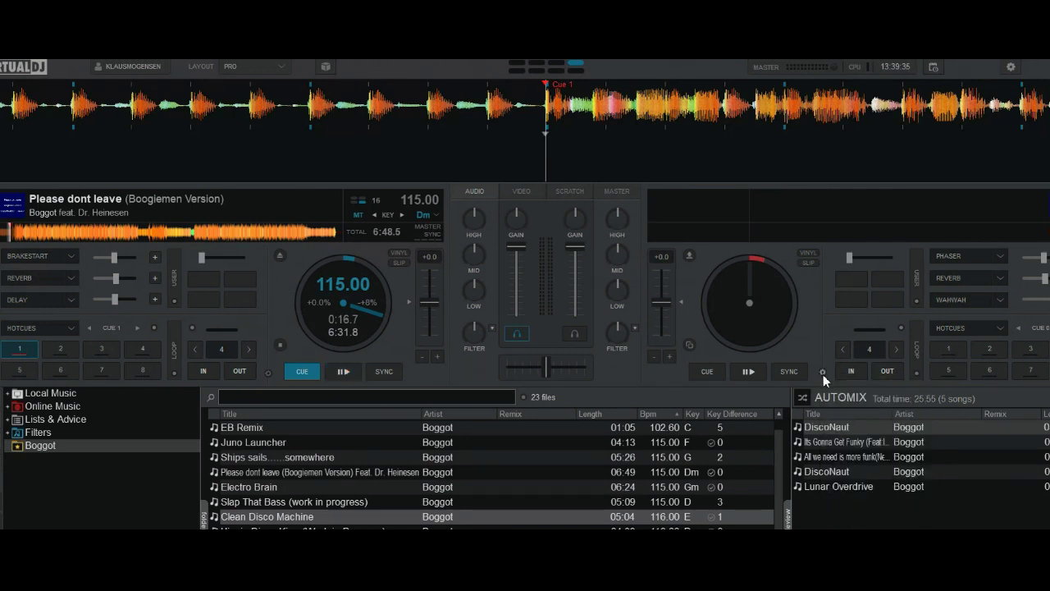
left_click(823, 374)
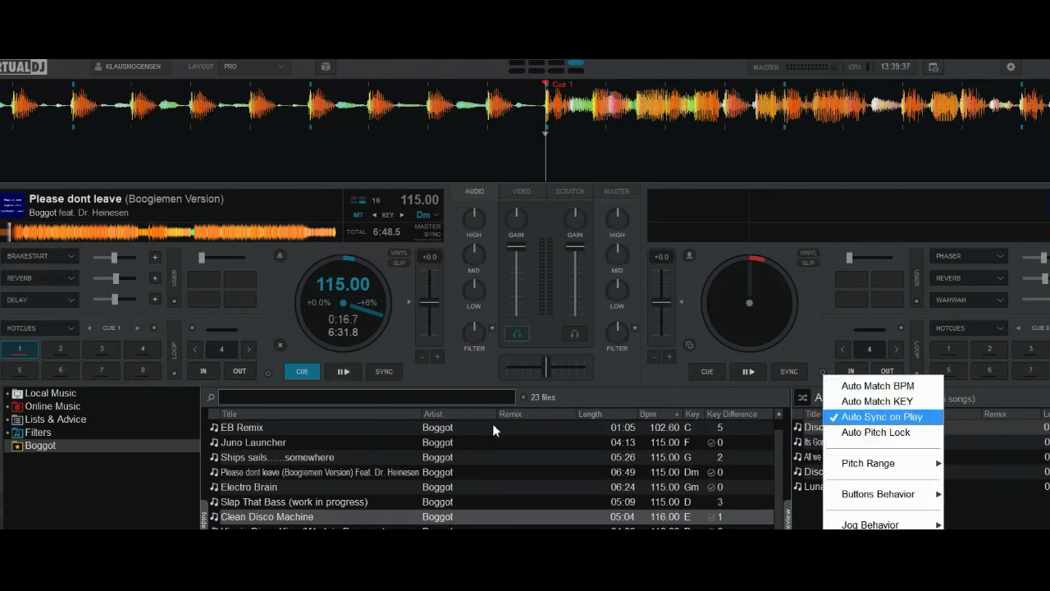
left_click(270, 374)
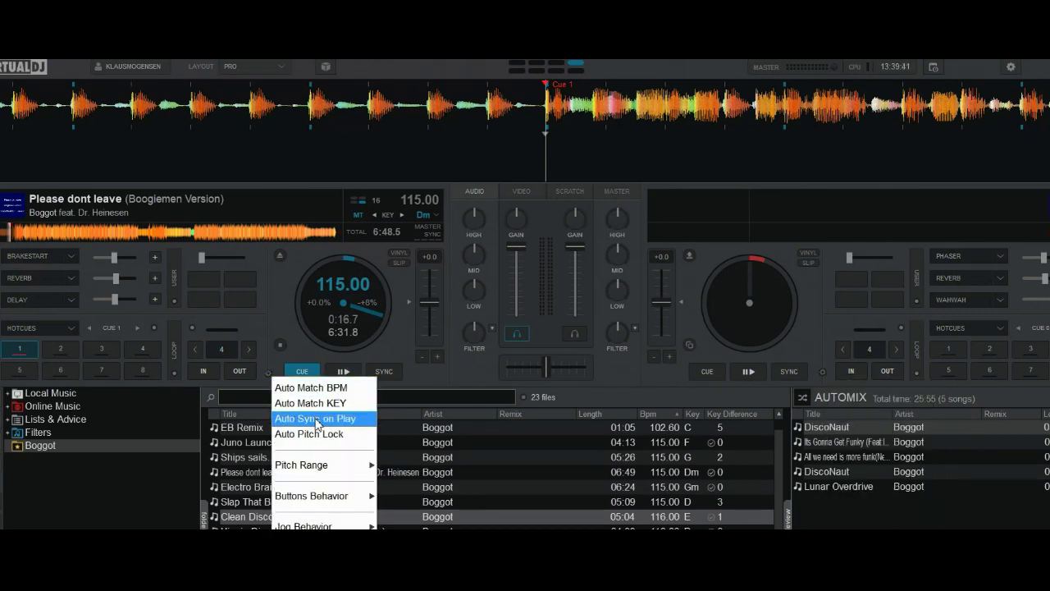
left_click(302, 353)
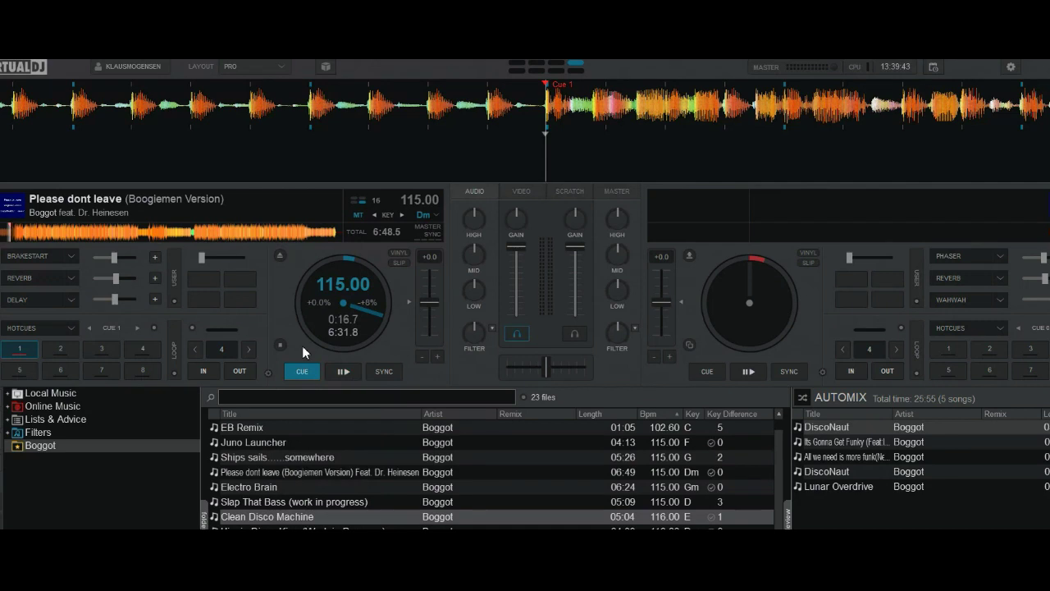
Step: Disable Auto Sync on Play in the right deck's sync options
left_click(823, 374)
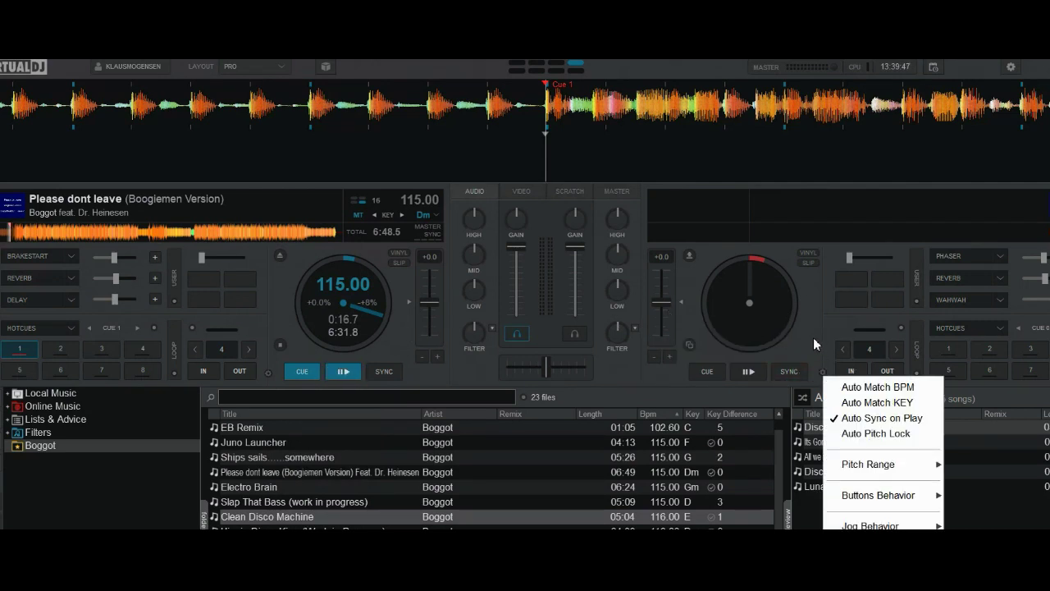
left_click(813, 337)
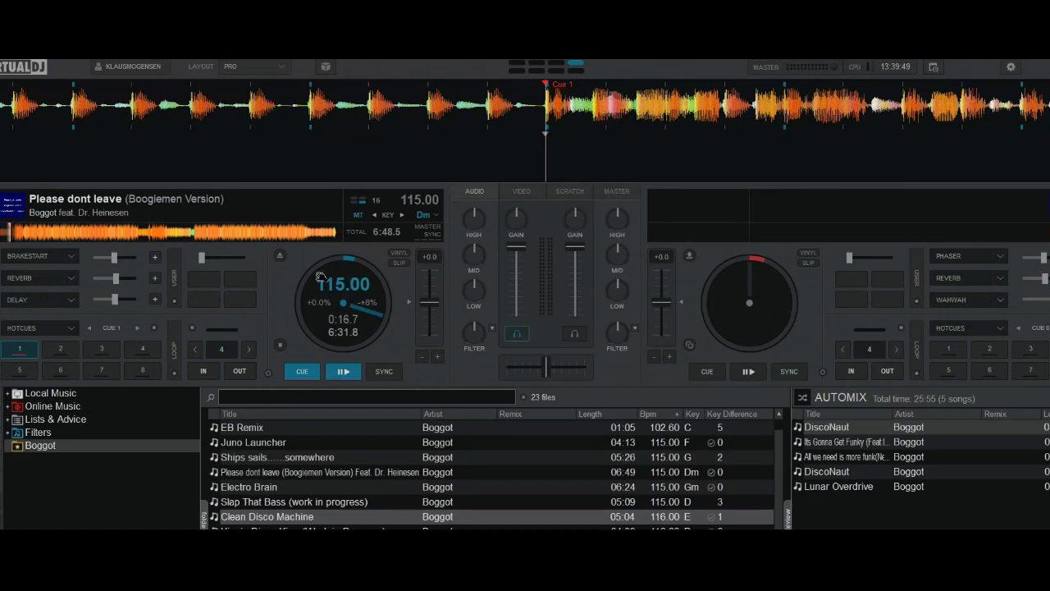
left_click(822, 373)
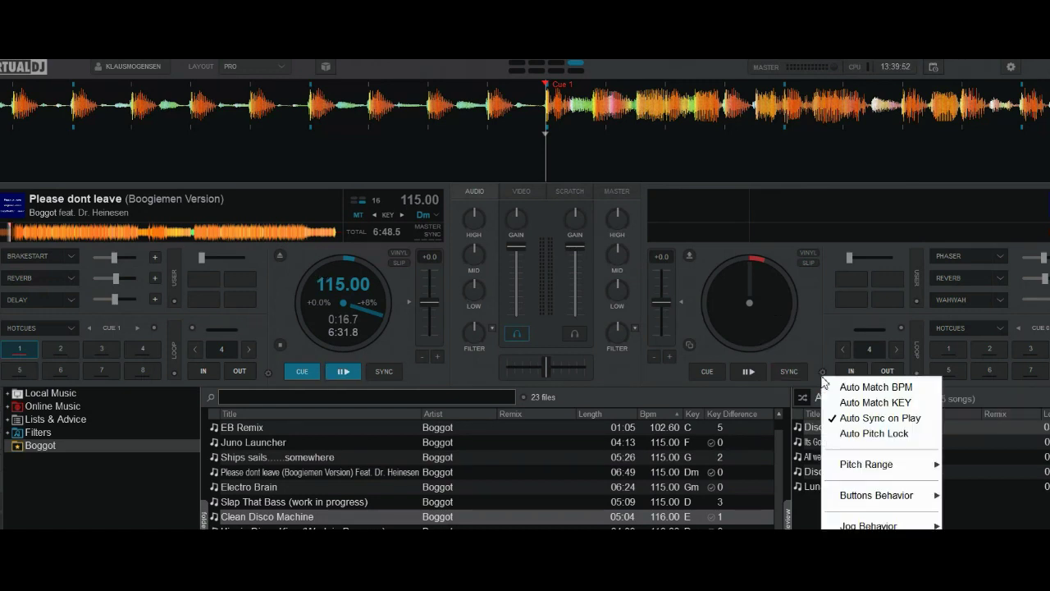
left_click(831, 419)
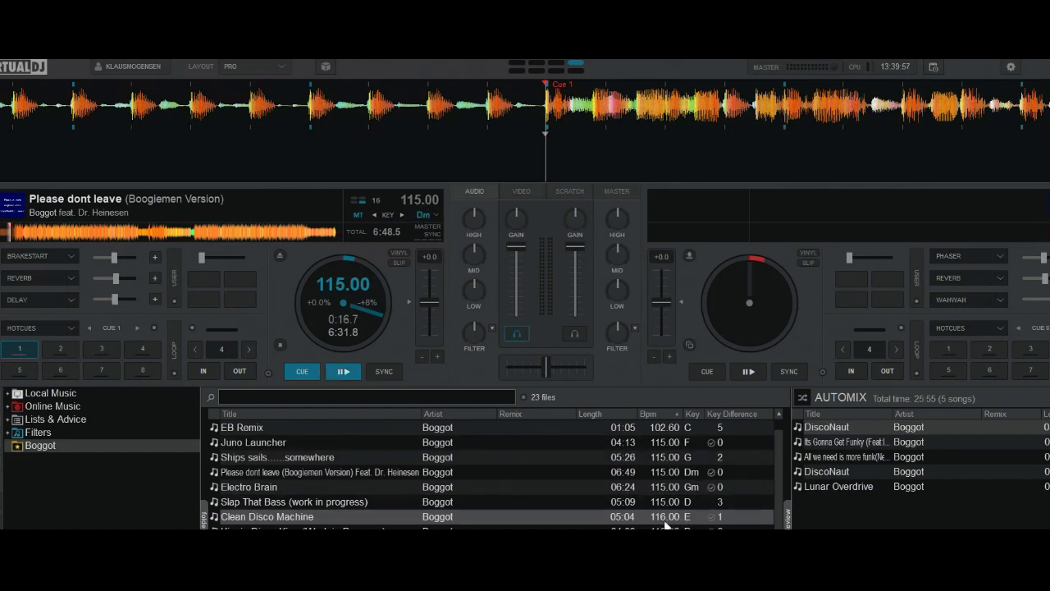
Step: Load "Clean Disco Machine" onto the right deck, play both decks without Auto Sync on Play, and return both to their cue points
left_click_drag(669, 524, 688, 347)
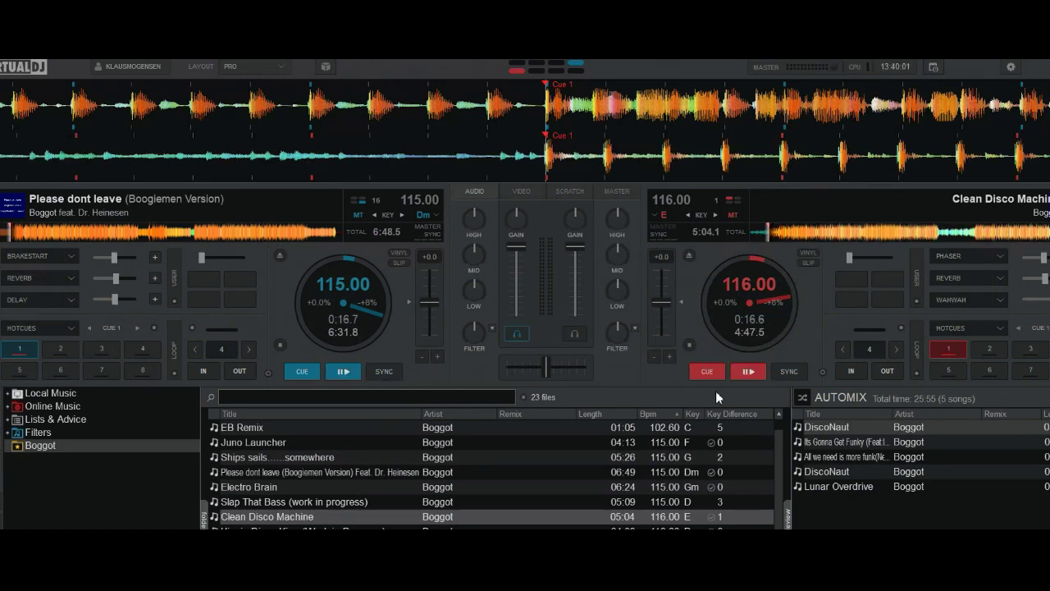
left_click(345, 372)
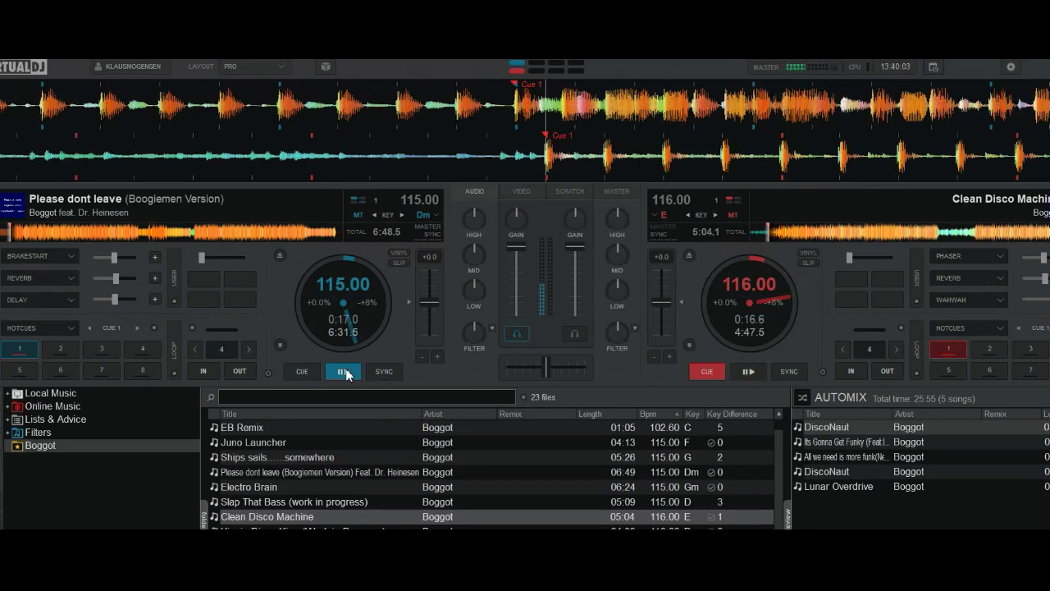
left_click(756, 374)
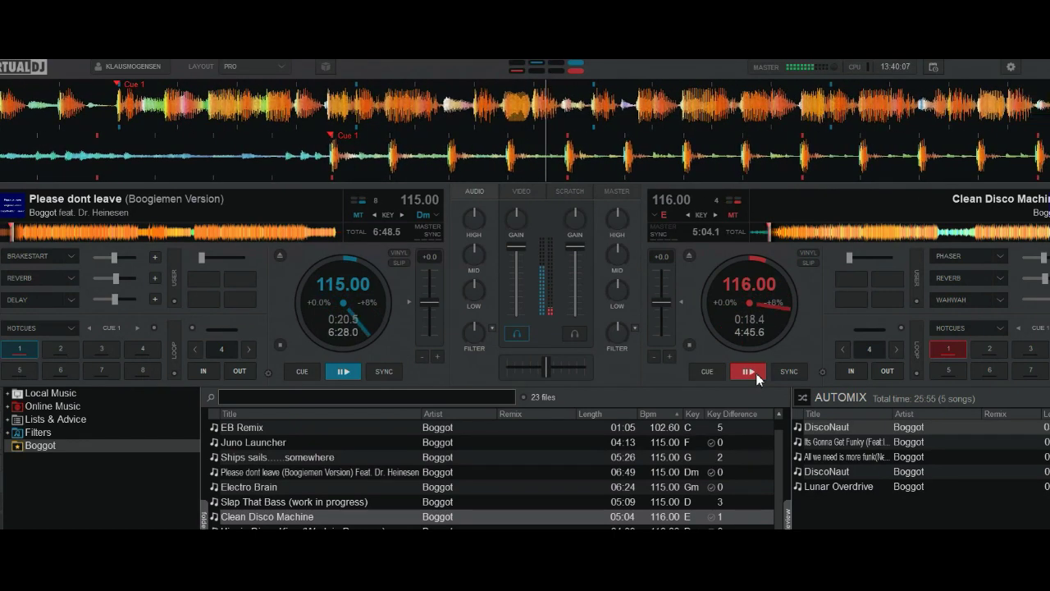
left_click(706, 373)
left_click(301, 372)
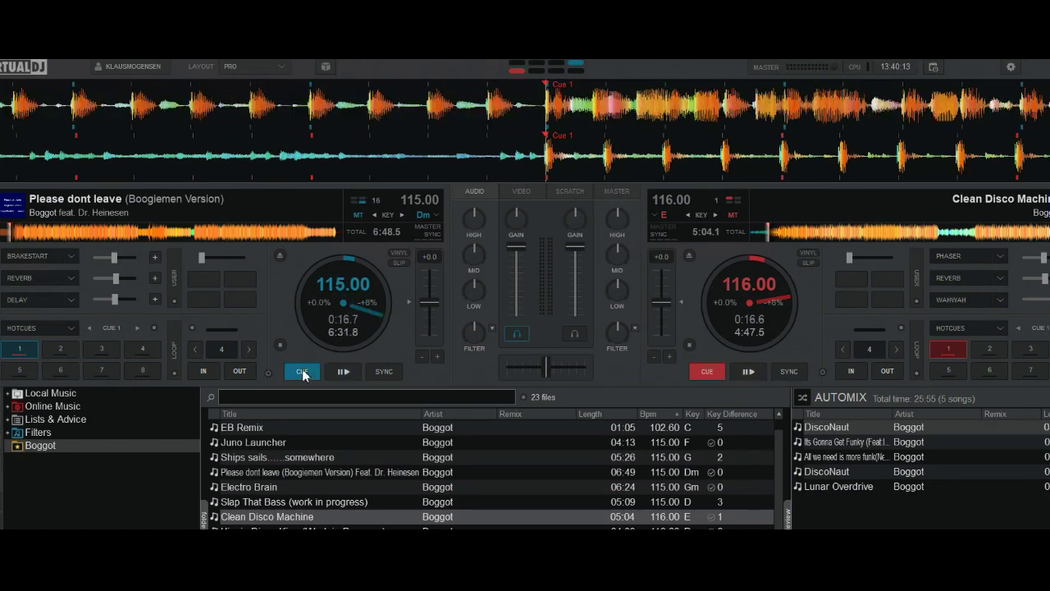
Step: Enable Auto Sync on Play for the right deck and start playing the left deck's track
left_click(823, 373)
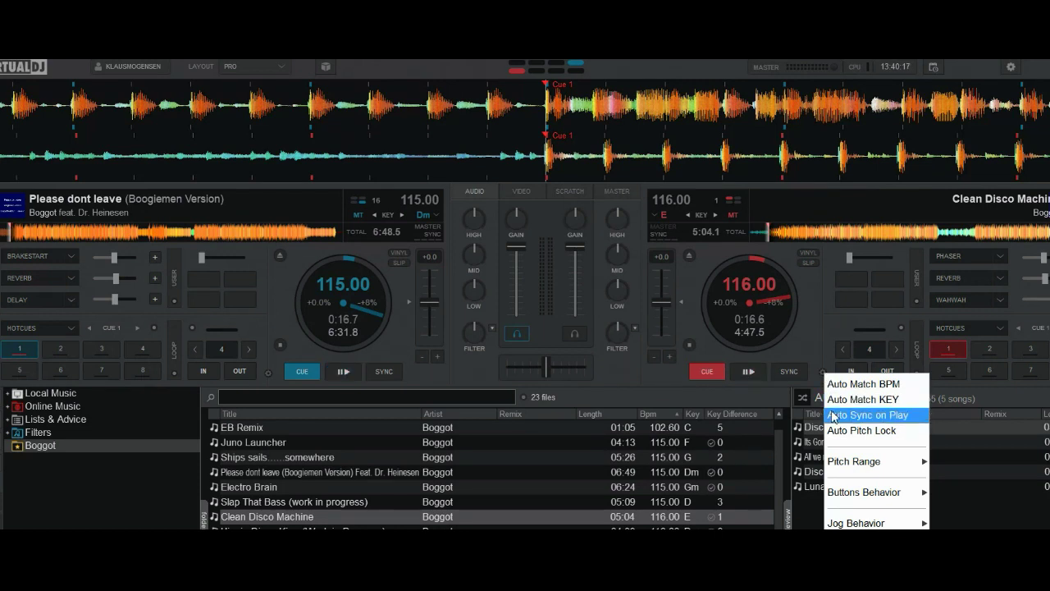
left_click(831, 412)
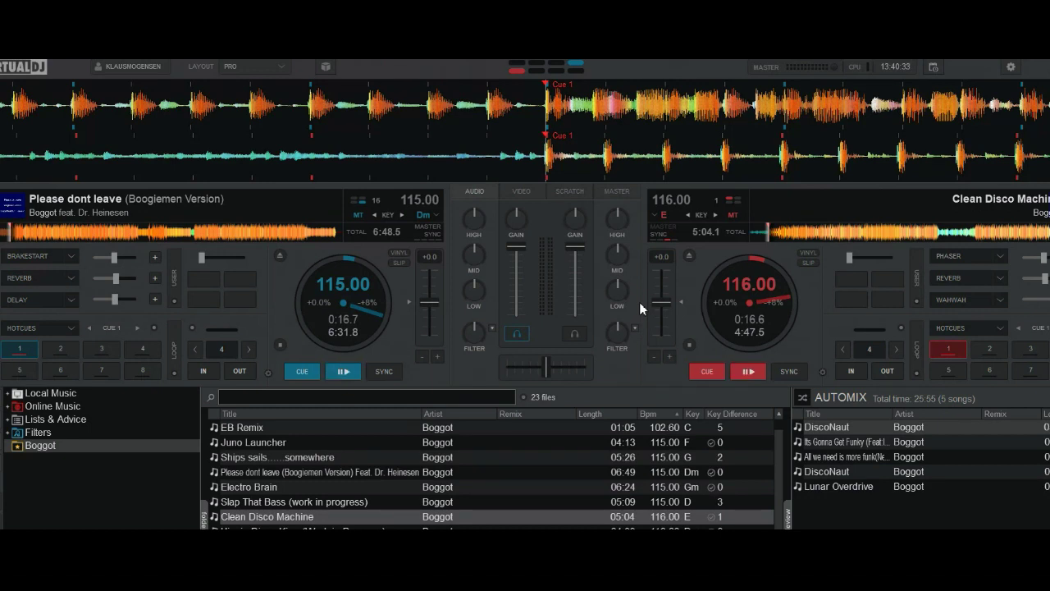
left_click(341, 371)
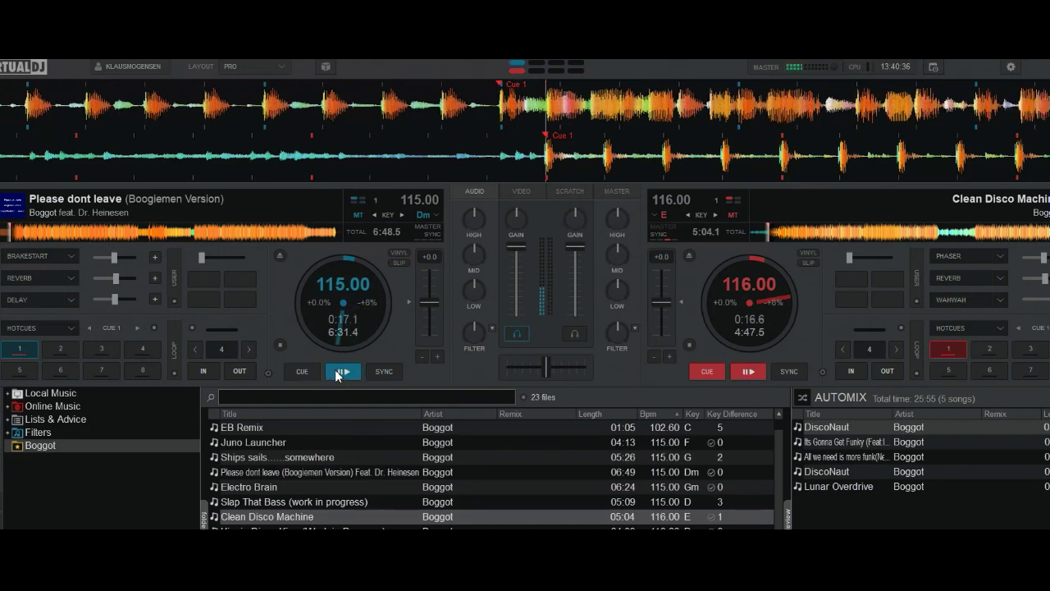
Step: Start the right deck's track several times from its cue point against the playing left deck, then return both decks to cue
left_click(747, 371)
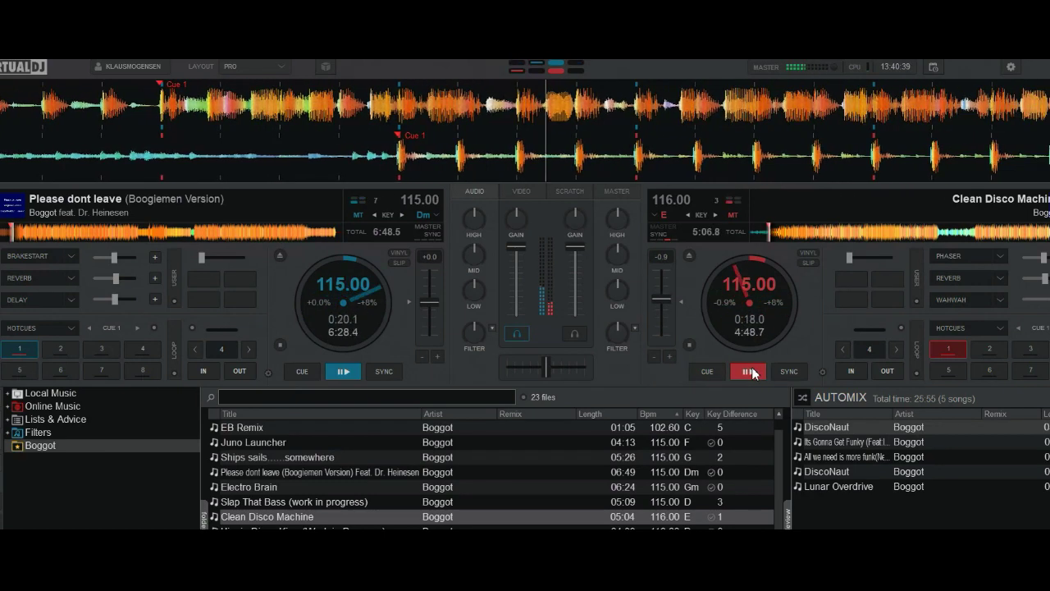
left_click(707, 374)
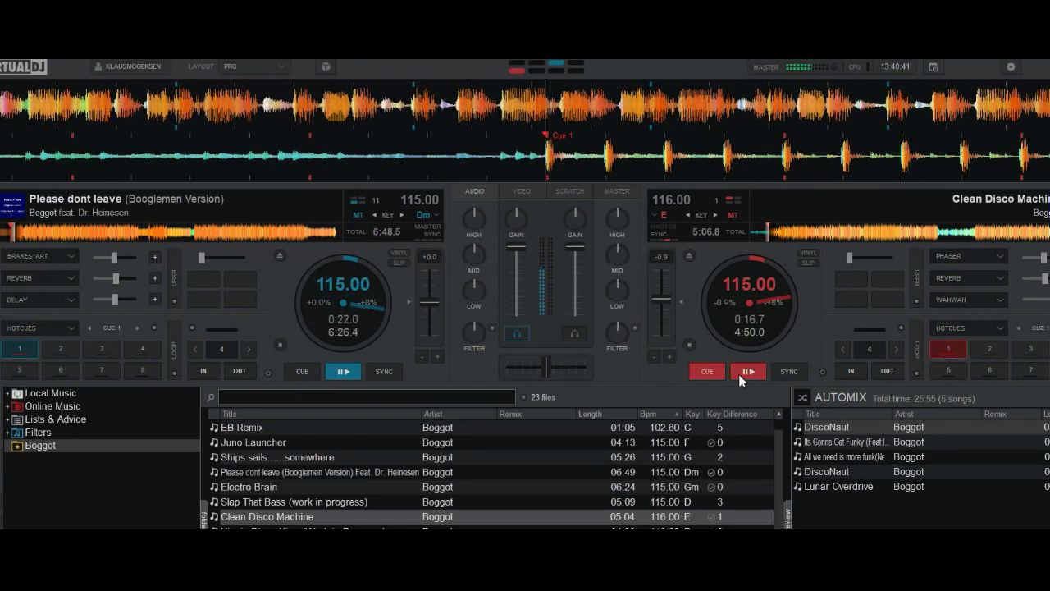
left_click(739, 374)
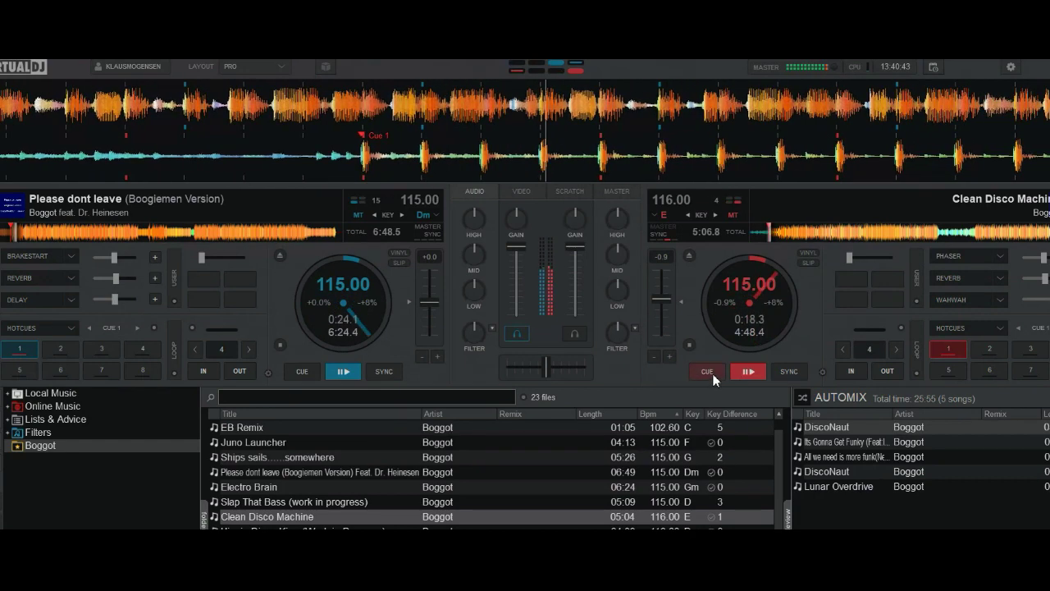
left_click(710, 375)
left_click(742, 377)
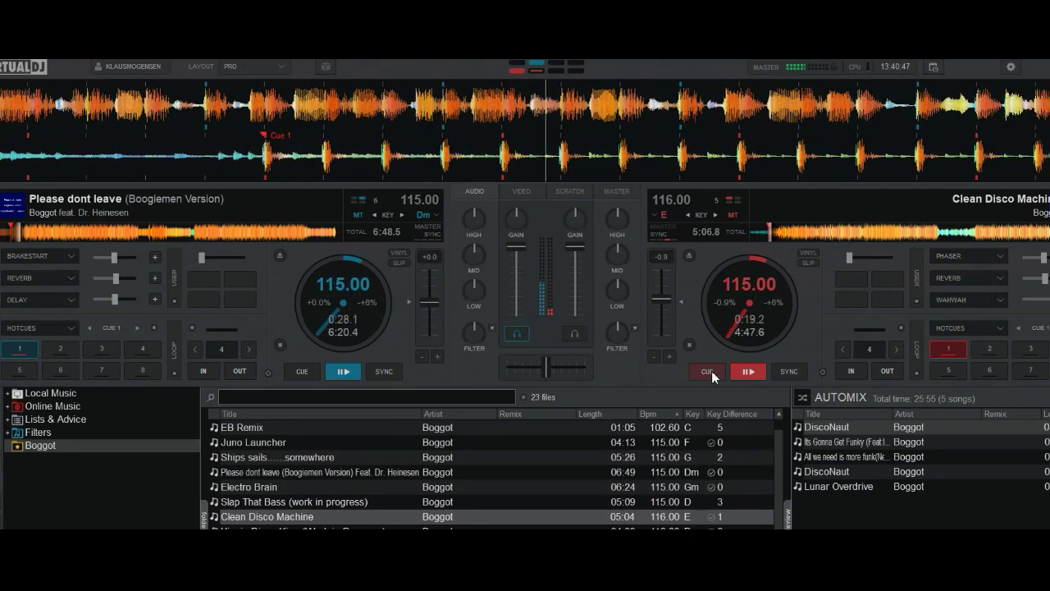
left_click(711, 371)
left_click(742, 374)
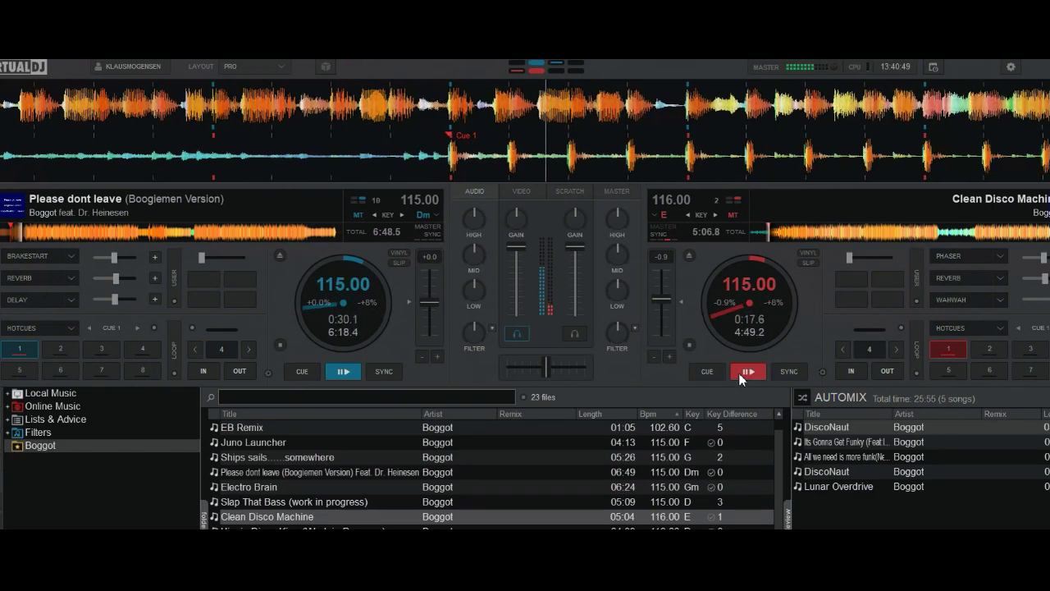
left_click(707, 371)
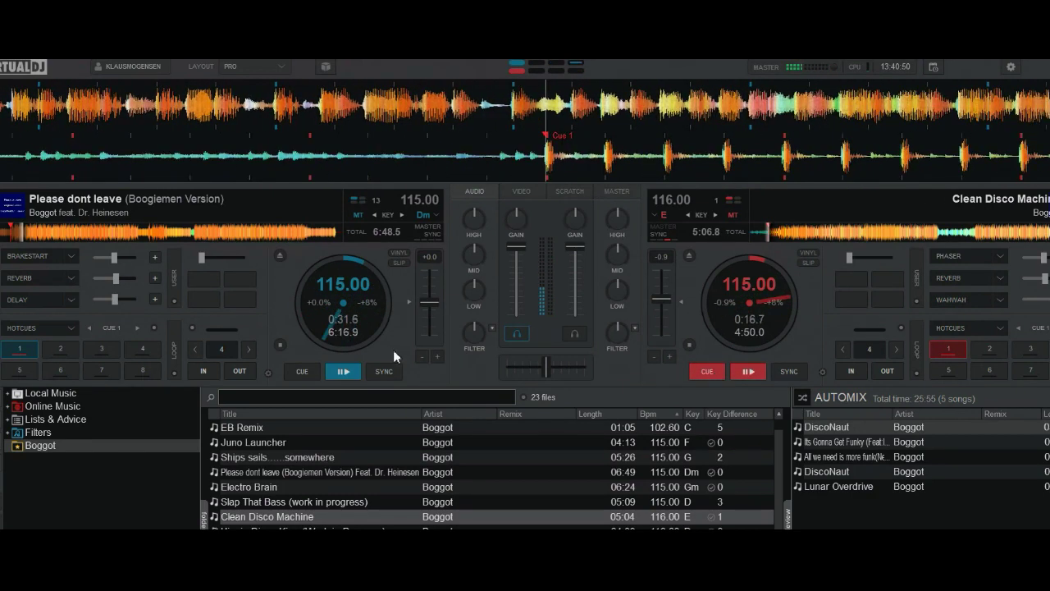
left_click(297, 371)
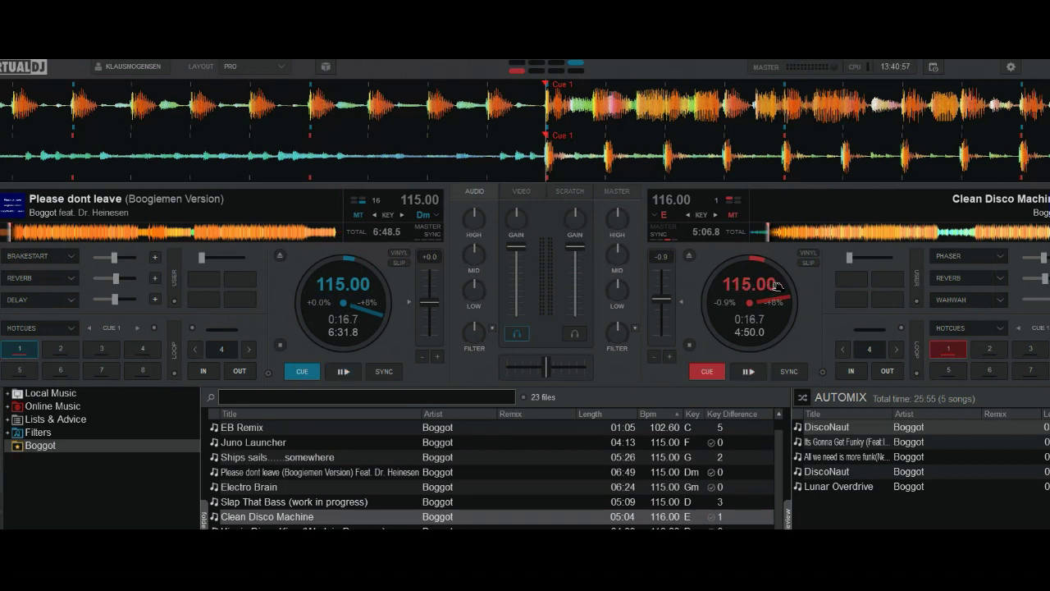
Step: Search the settings for "smartp", examine the smartPlay options, and close the settings
mouse_move(775, 285)
left_click(1014, 70)
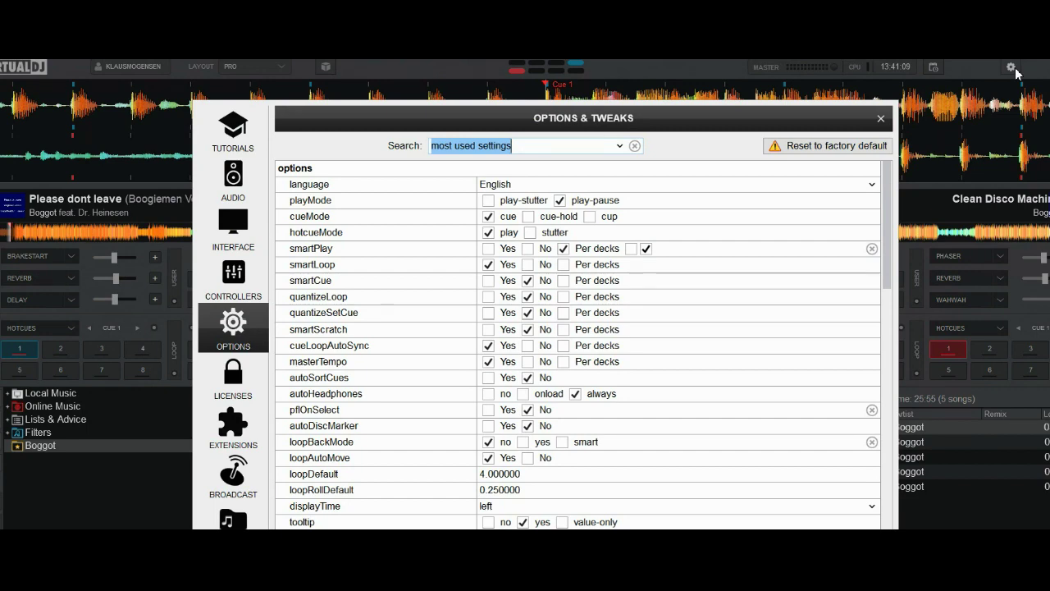
type("smart")
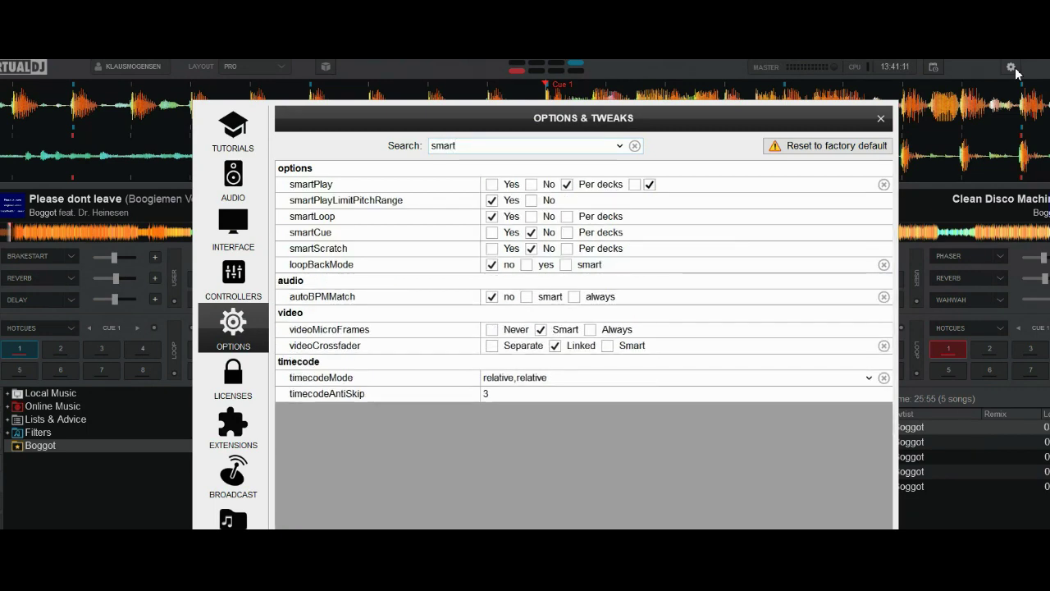
type("p")
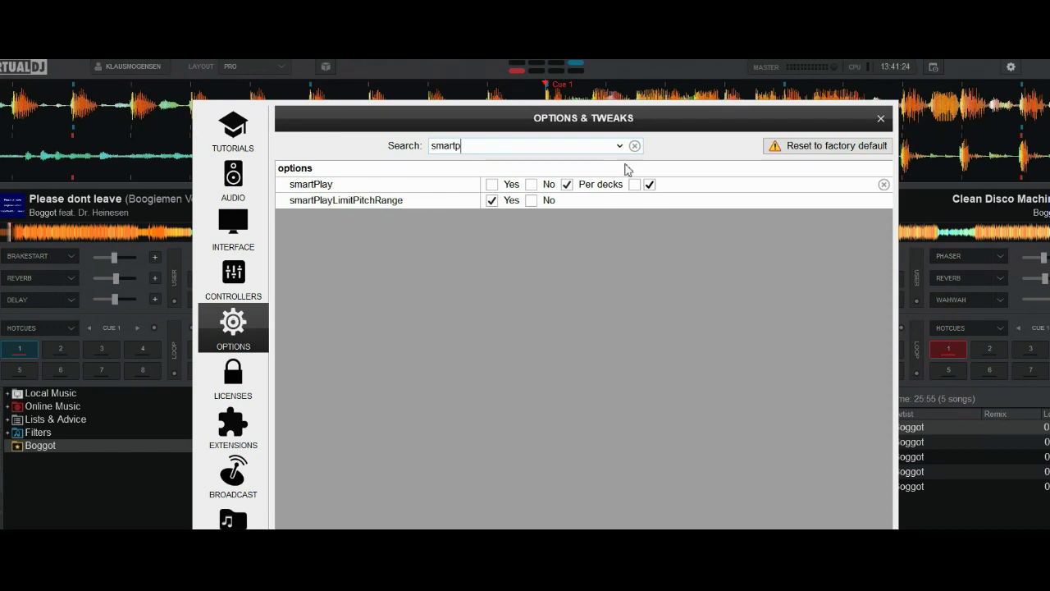
left_click(881, 120)
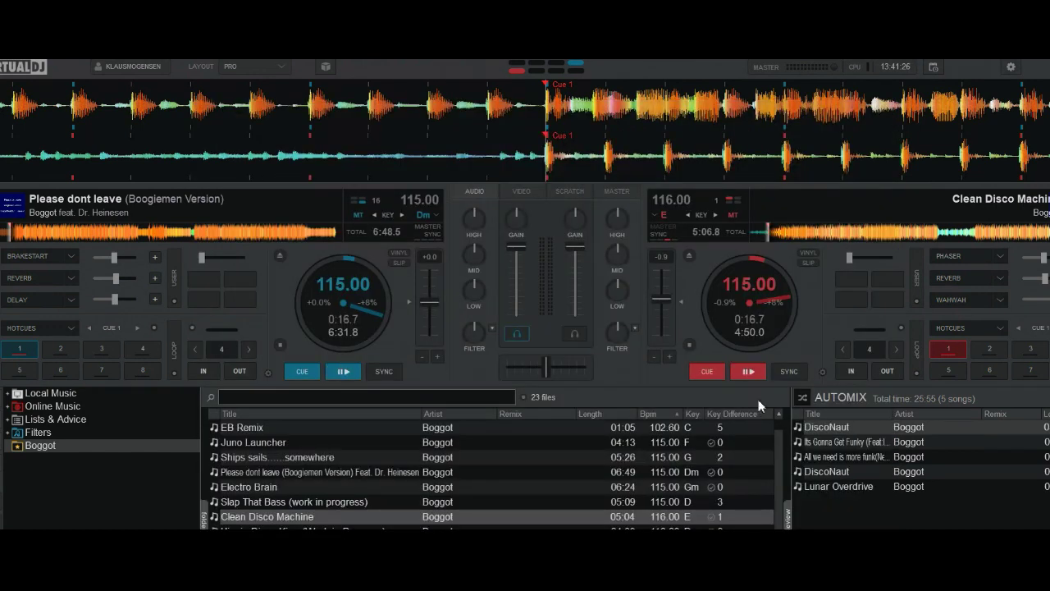
Step: Replace the right deck's track with "EB Remix" and test-play it against the left deck, ending with both decks at their cue points
left_click(689, 256)
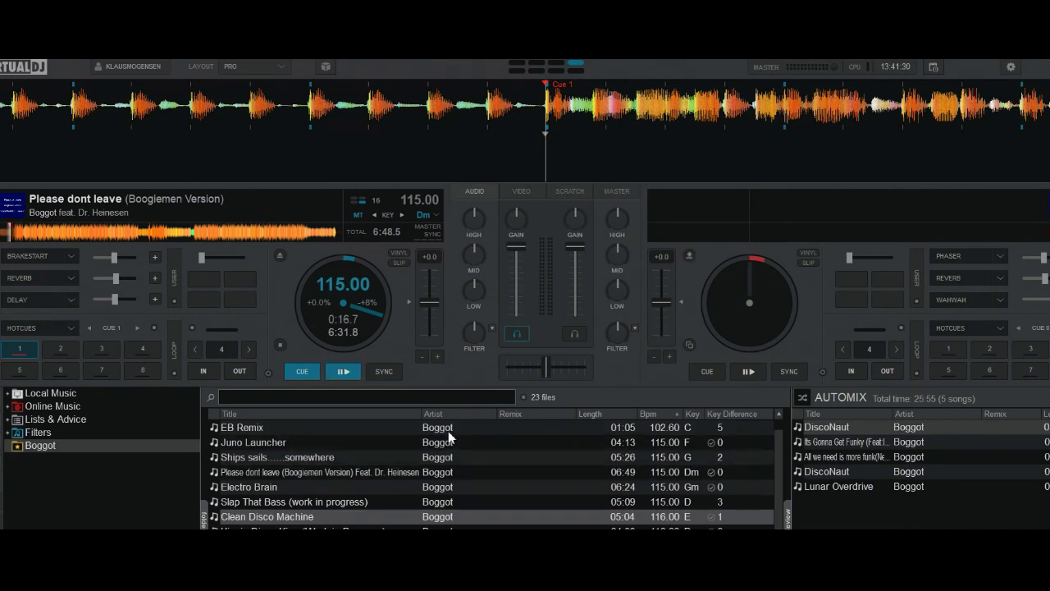
left_click_drag(447, 428, 769, 312)
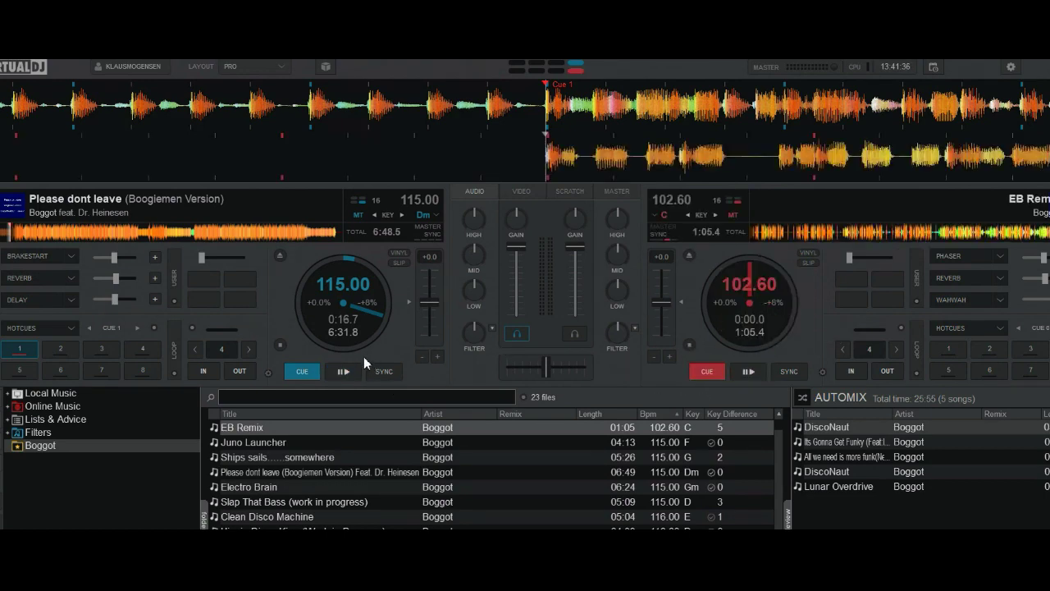
left_click(343, 374)
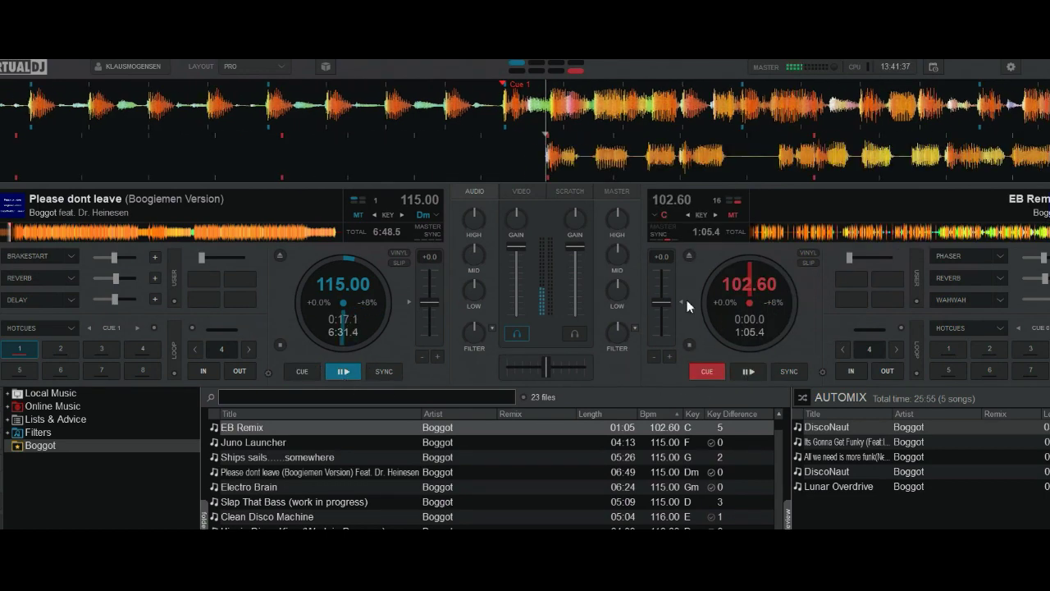
left_click(745, 372)
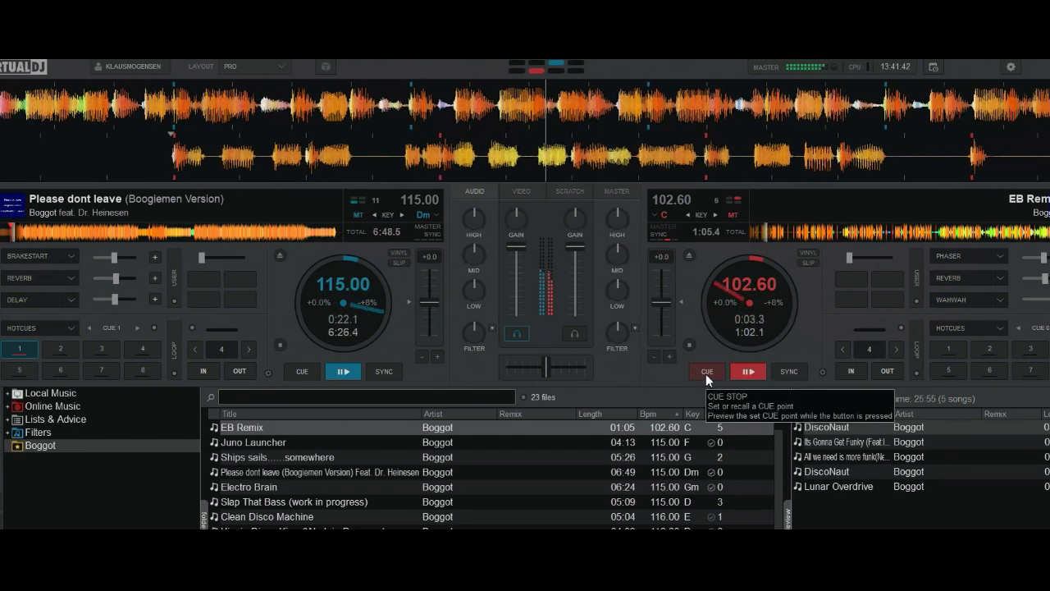
left_click(705, 374)
left_click(303, 372)
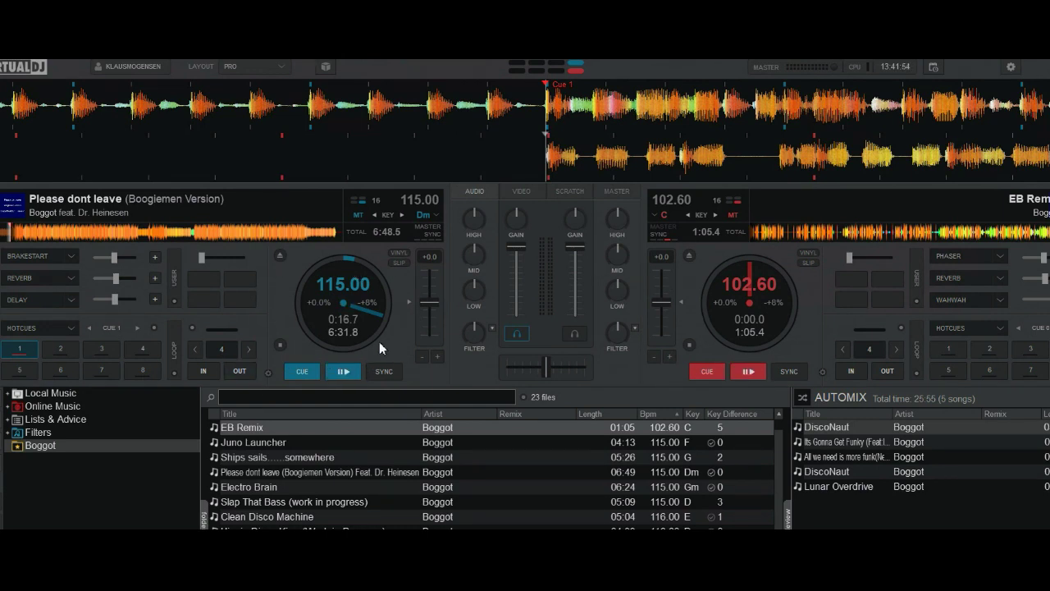
Step: Find the smartPlayLimitPitchRange option in the settings by searching for "smartp" and set it to No
left_click(1011, 67)
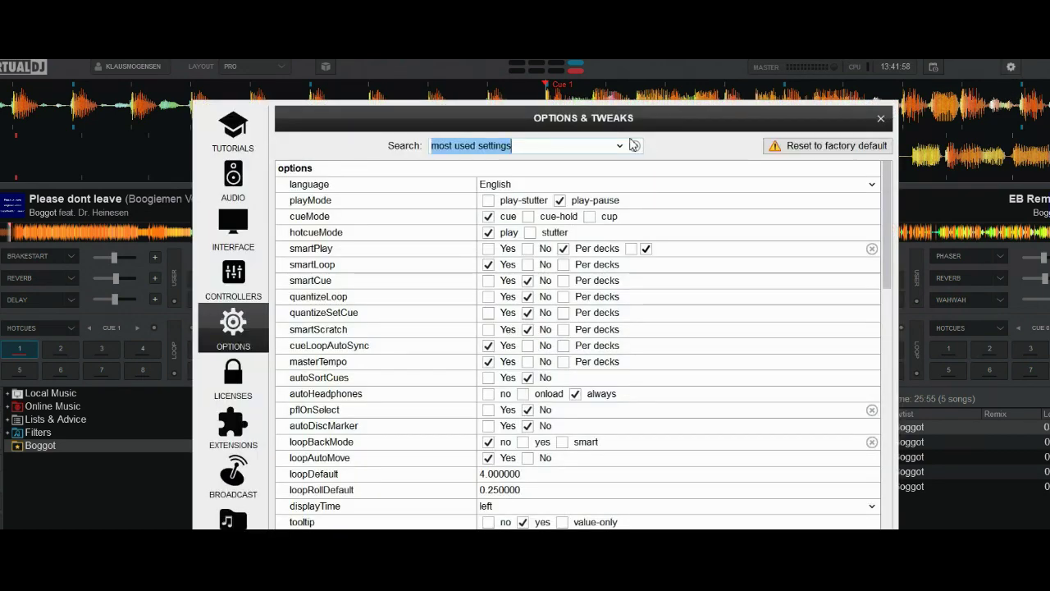
type("sma")
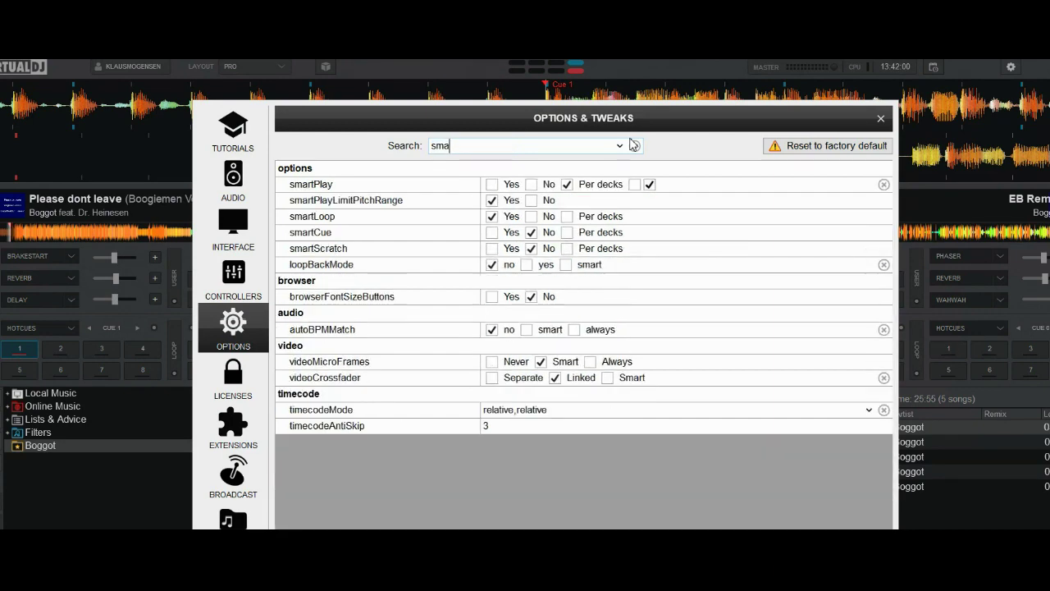
type("rtp")
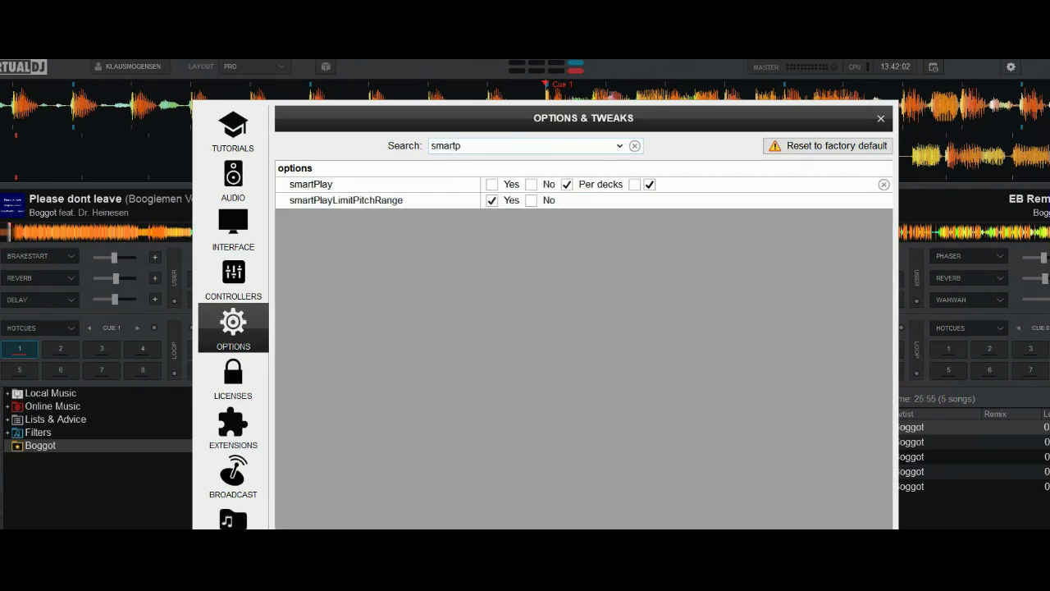
left_click(531, 200)
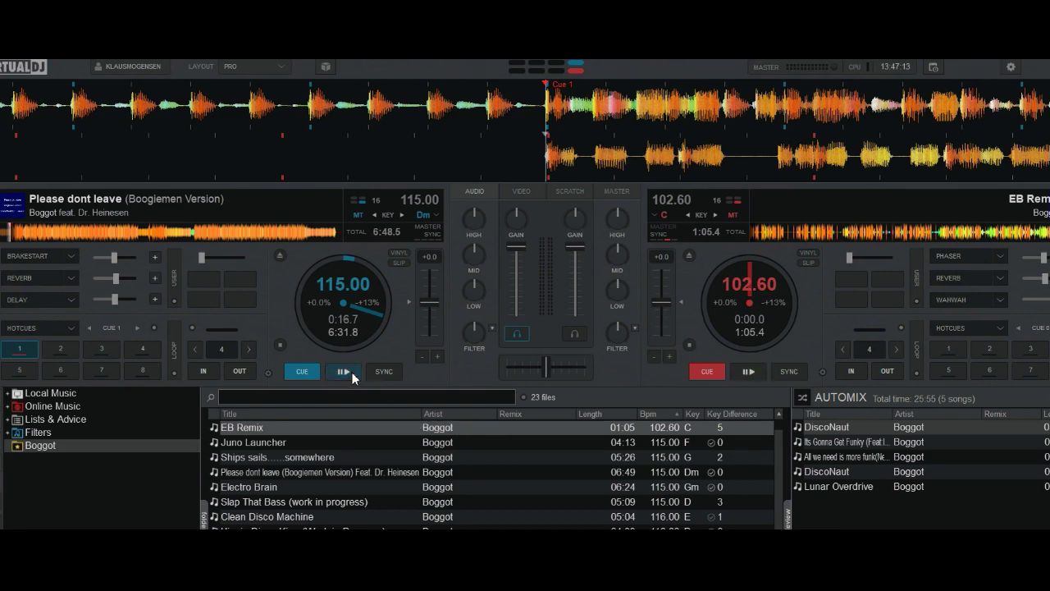
Step: Play the left deck, start "EB Remix" on the right deck with the pitch range limit off, and return both decks to cue
left_click(352, 375)
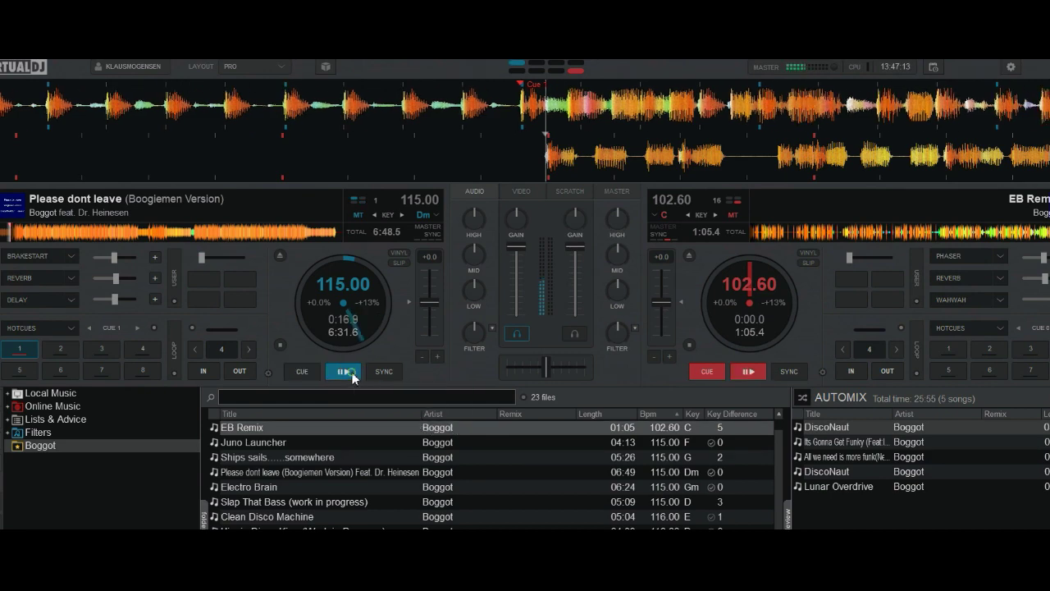
left_click(761, 379)
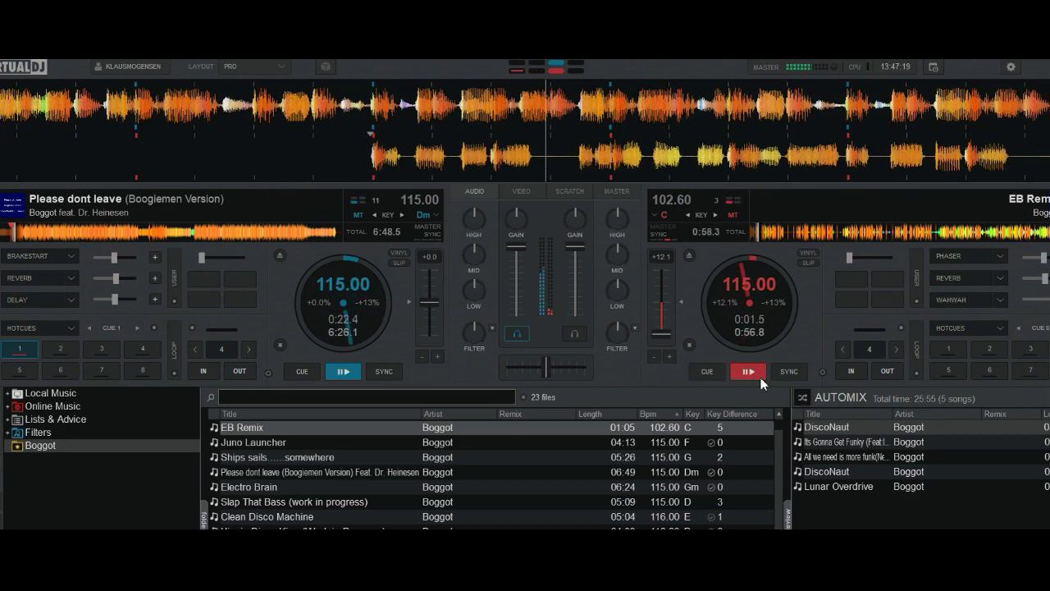
left_click(711, 373)
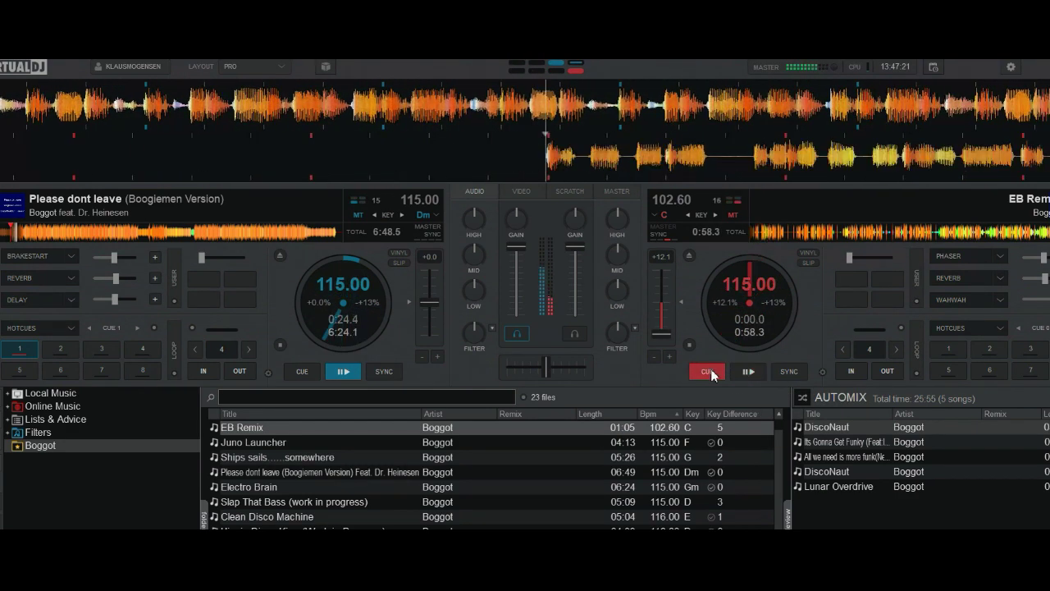
left_click(302, 373)
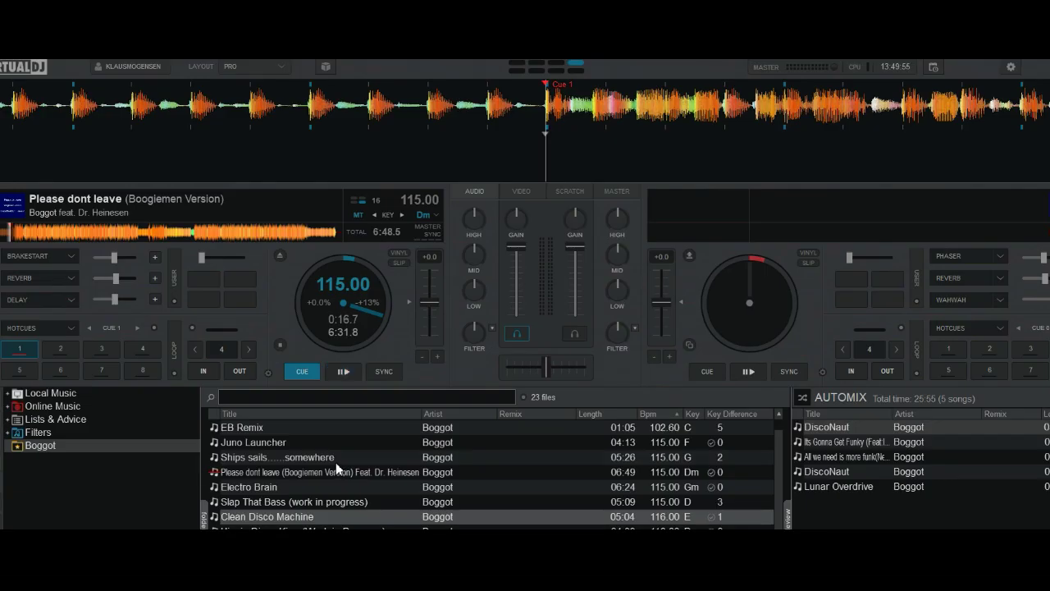
Step: Enable Auto Pitch Lock from the right deck's options and check the setting in the left deck's options
left_click(268, 373)
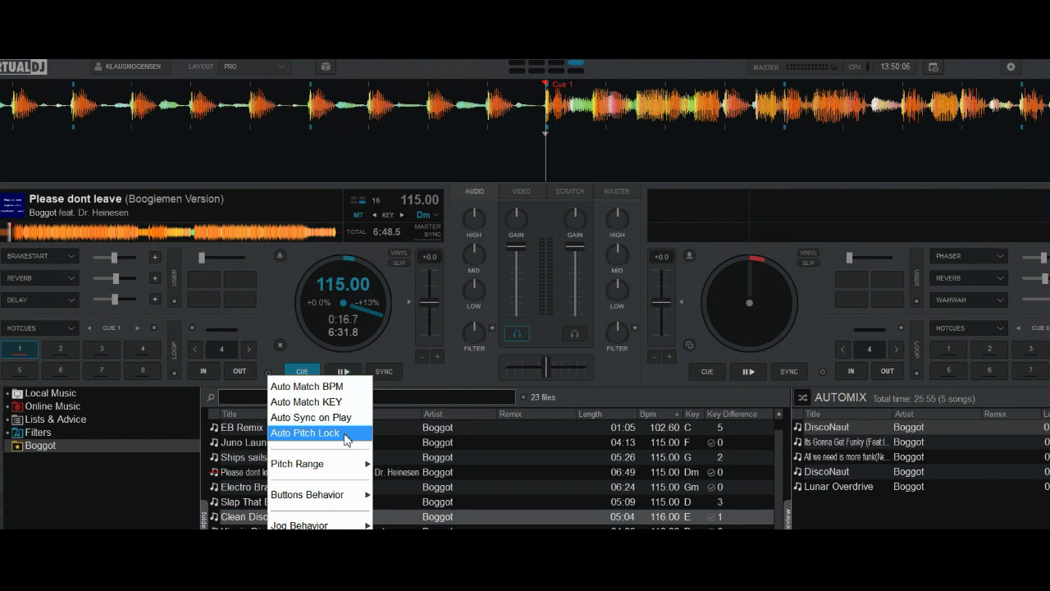
left_click(474, 379)
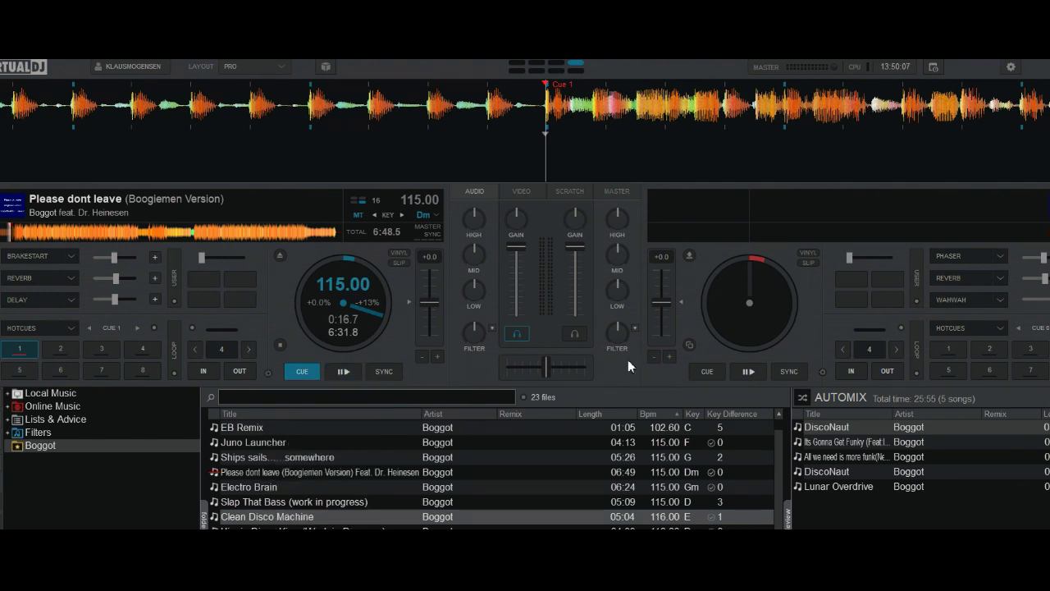
left_click(823, 374)
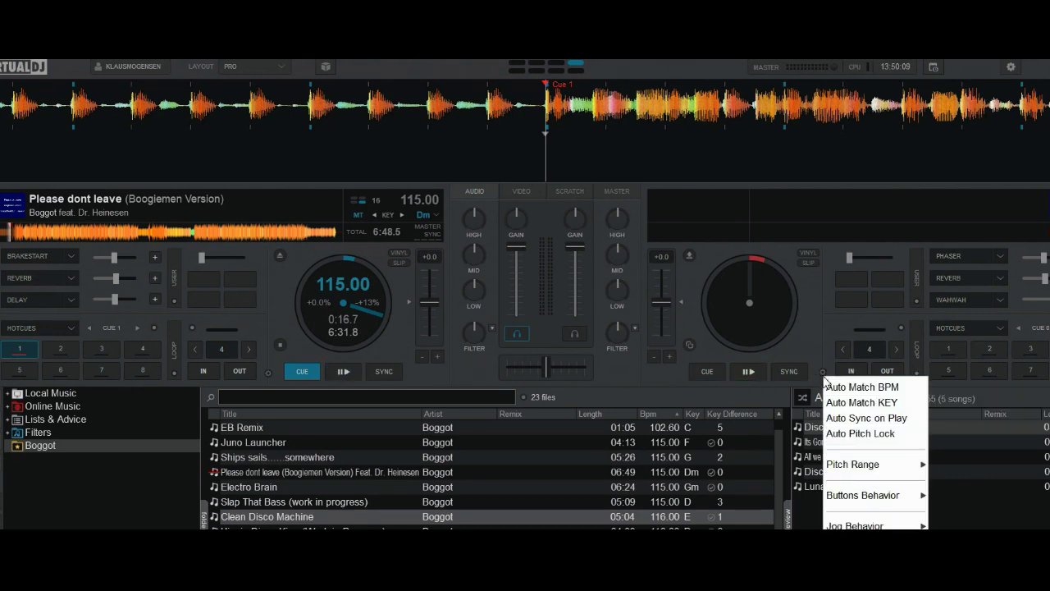
left_click(832, 434)
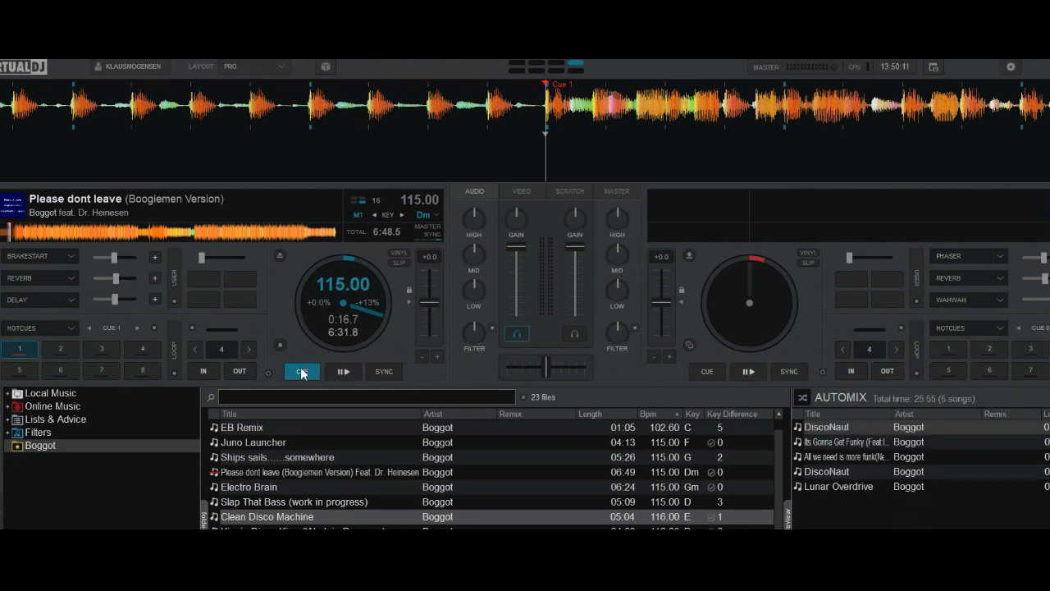
left_click(269, 373)
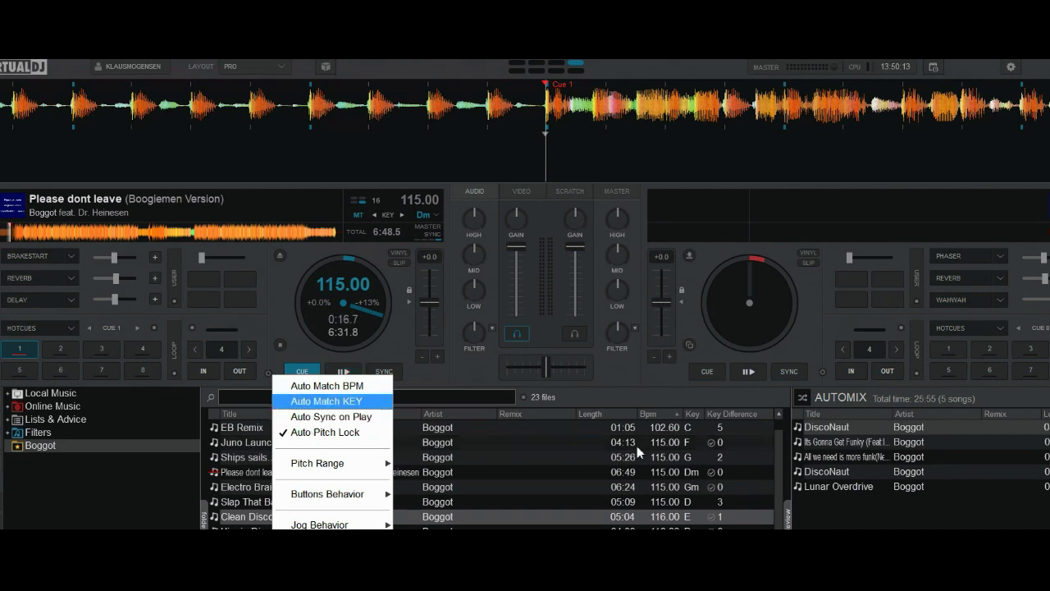
left_click(679, 388)
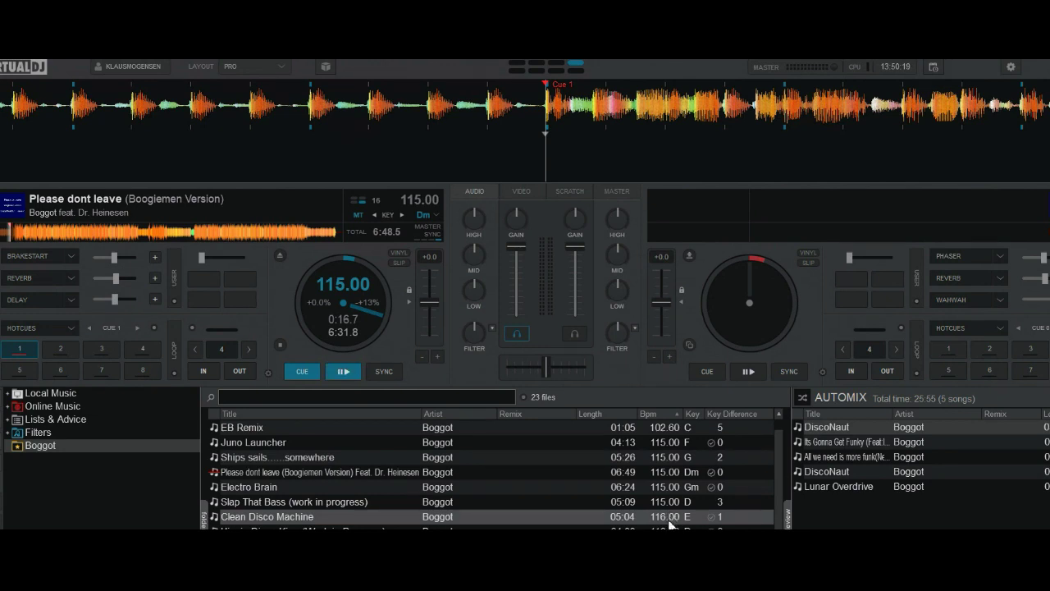
Step: Load "Clean Disco Machine" onto the right deck and test-play it against the left deck, ending with both decks at their cue points
left_click_drag(671, 524, 764, 348)
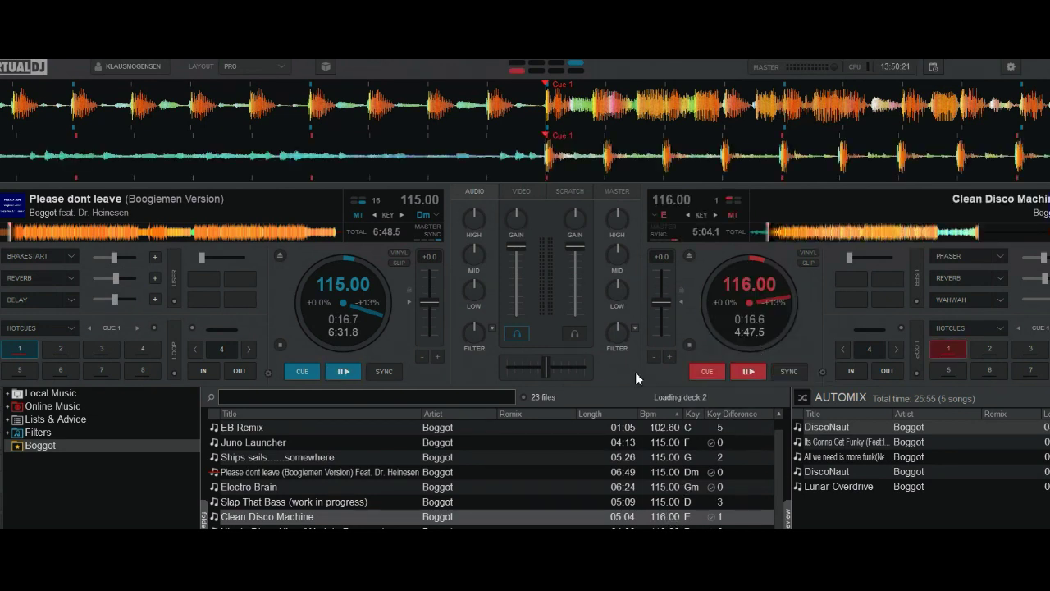
left_click(344, 371)
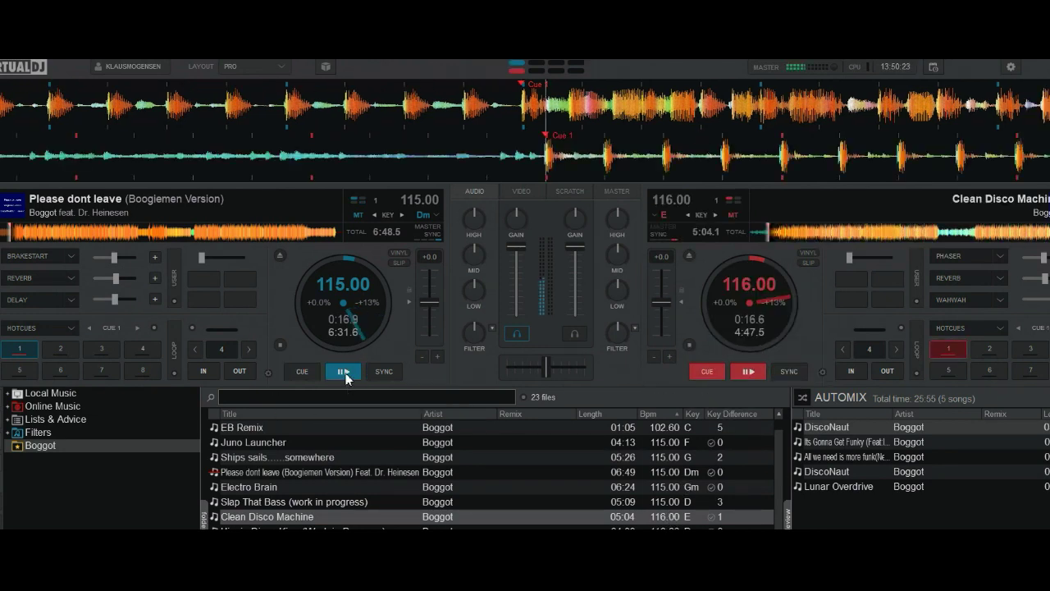
left_click(756, 372)
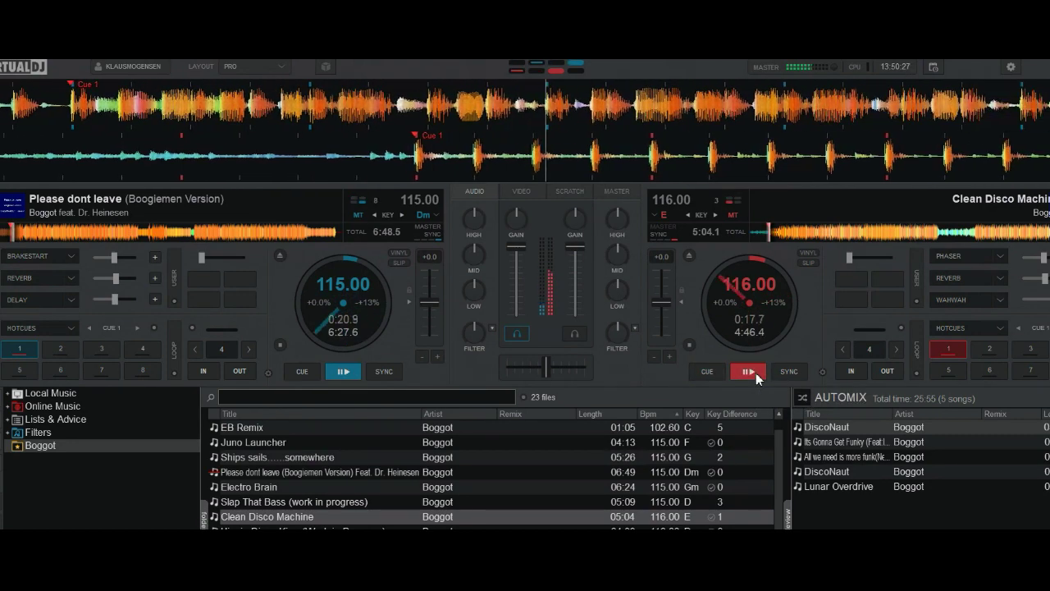
left_click(708, 373)
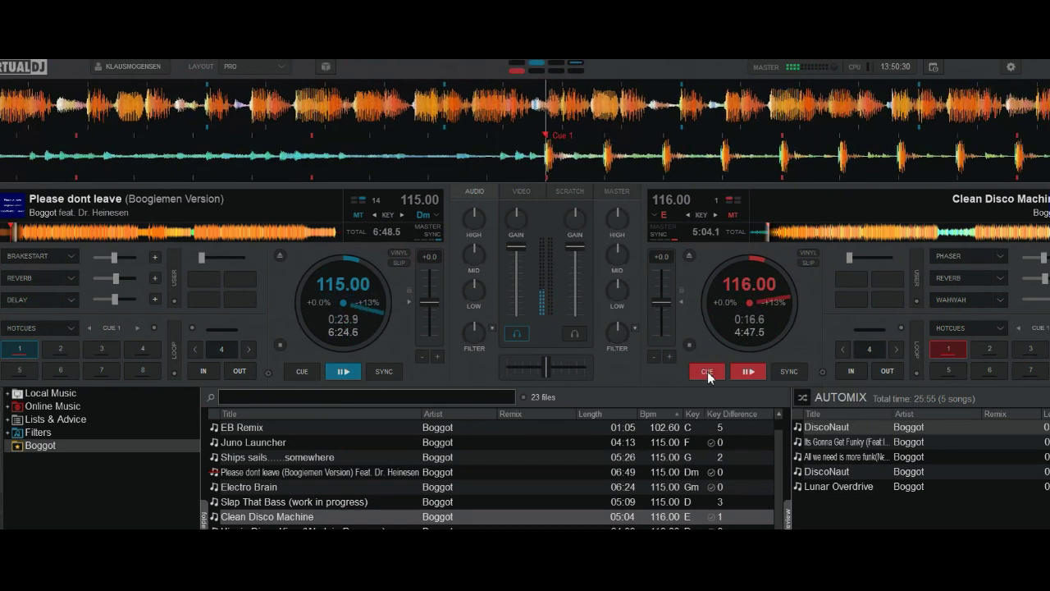
left_click(303, 373)
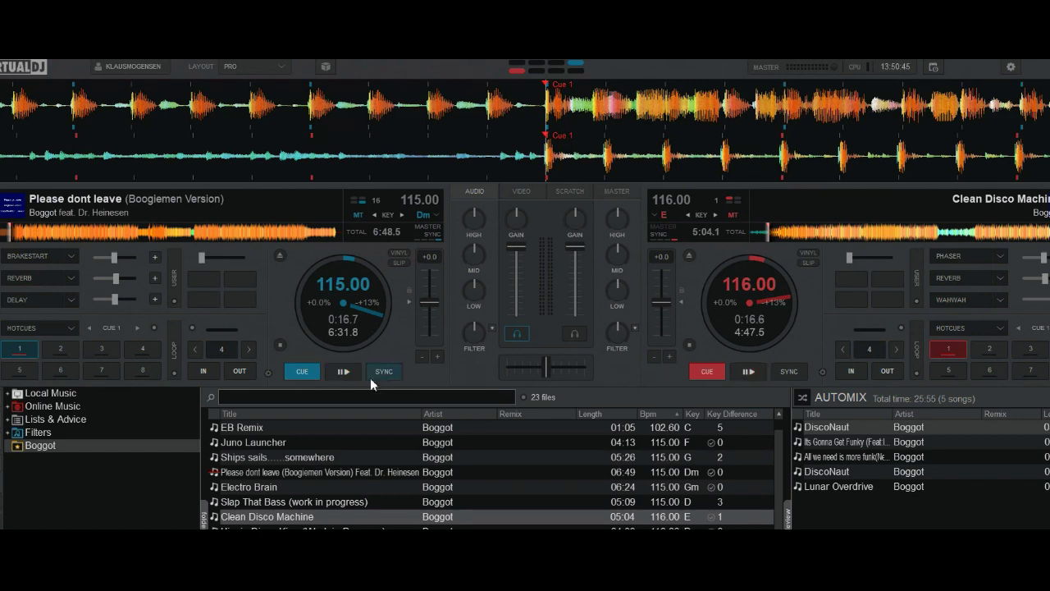
Step: Play both decks, sync the right deck to the left, and raise the right deck's pitch until both locked decks run at 124.62 BPM
left_click(344, 373)
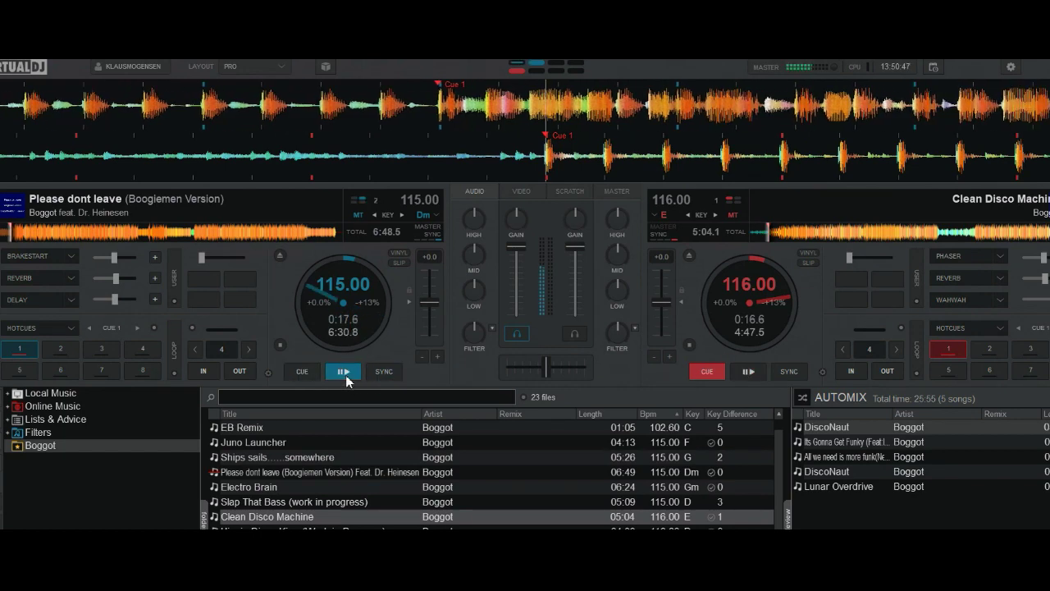
left_click(749, 372)
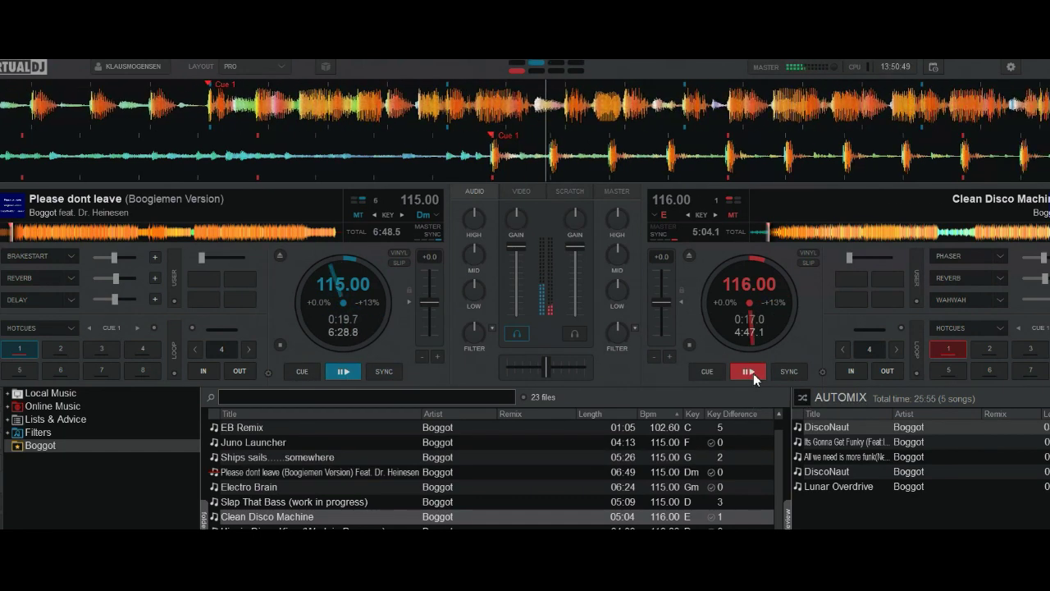
left_click(788, 372)
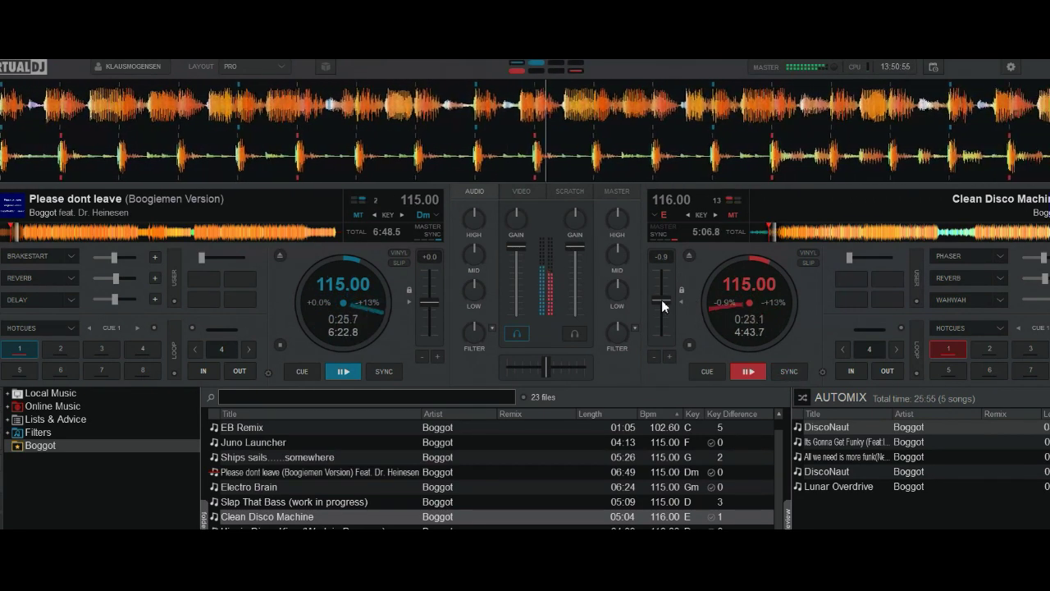
left_click_drag(661, 305, 665, 322)
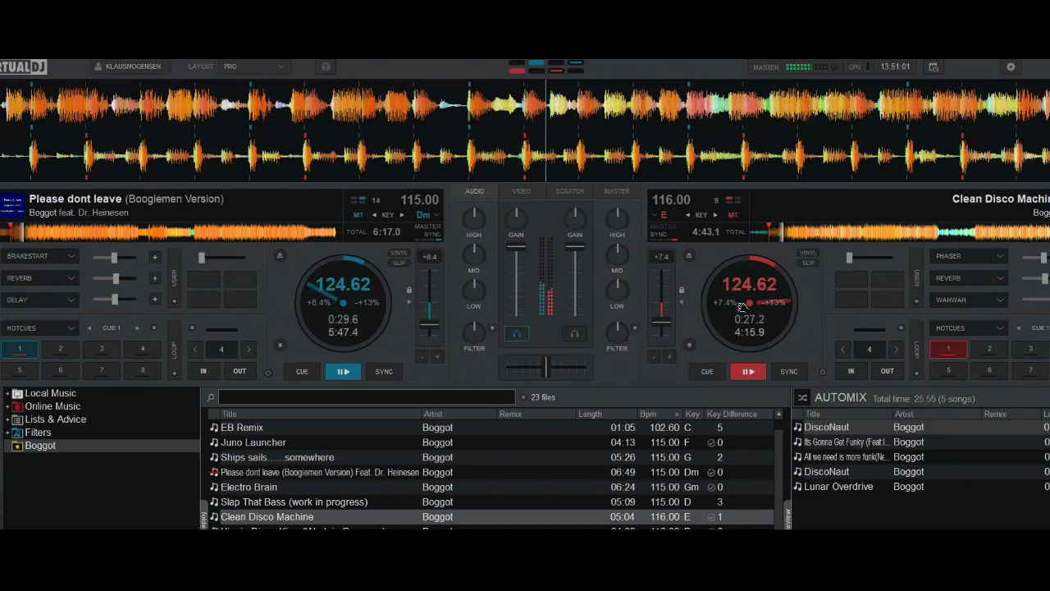
Step: Release the pitch lock, slow only the right deck to about 105 BPM, and return both decks to their cue points
left_click(684, 304)
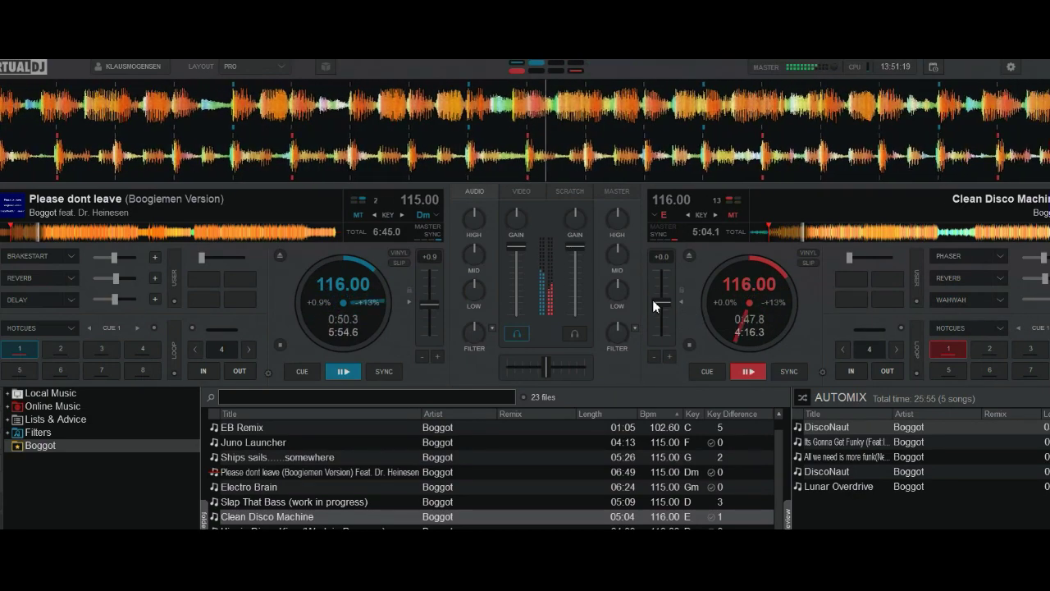
left_click_drag(664, 311, 665, 283)
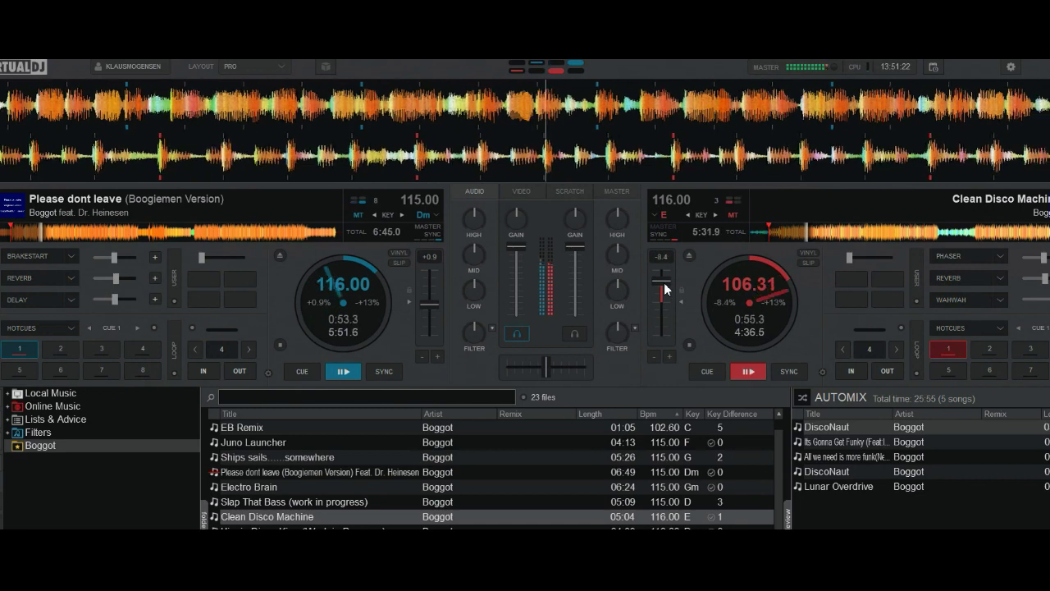
left_click(303, 370)
mouse_move(665, 286)
left_mouse_down()
mouse_move(674, 325)
mouse_move(662, 283)
left_mouse_up()
left_click(713, 371)
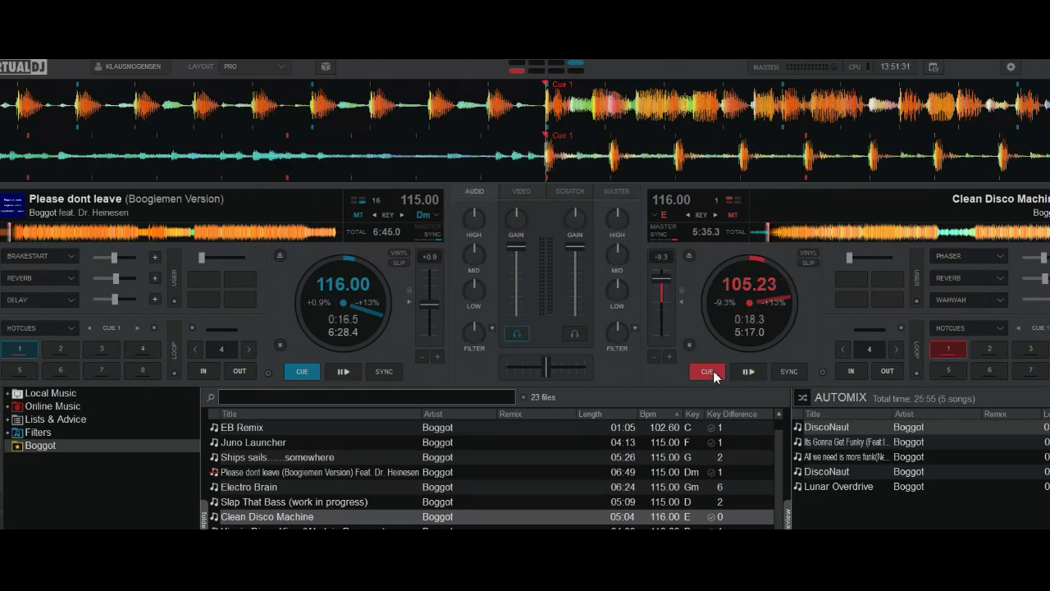
Step: Check the left deck's options and turn on Smart Cue in its hotcue options
left_click(269, 376)
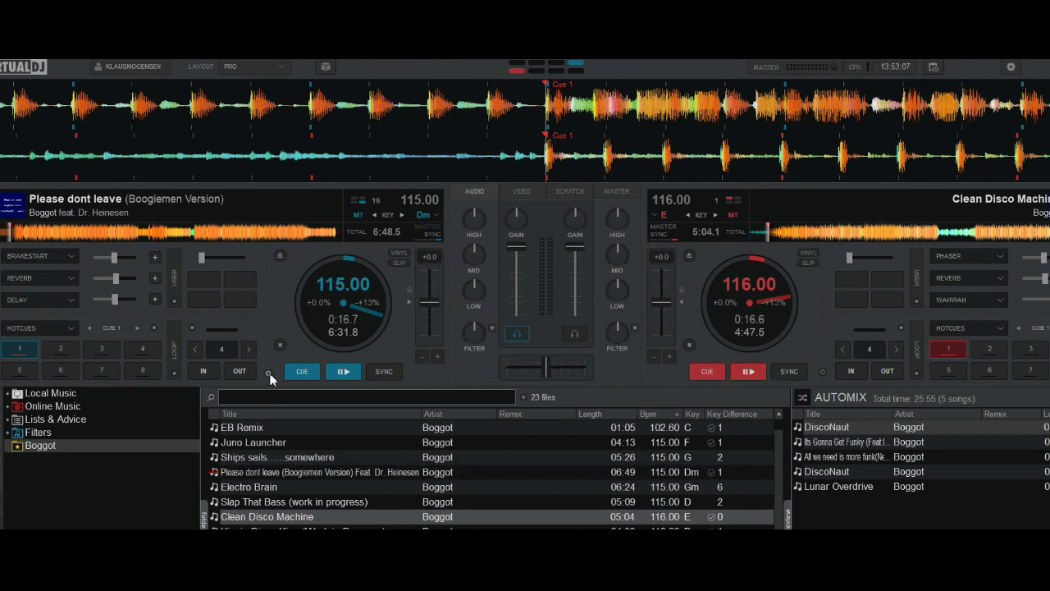
left_click(268, 371)
left_click(267, 369)
left_click(155, 328)
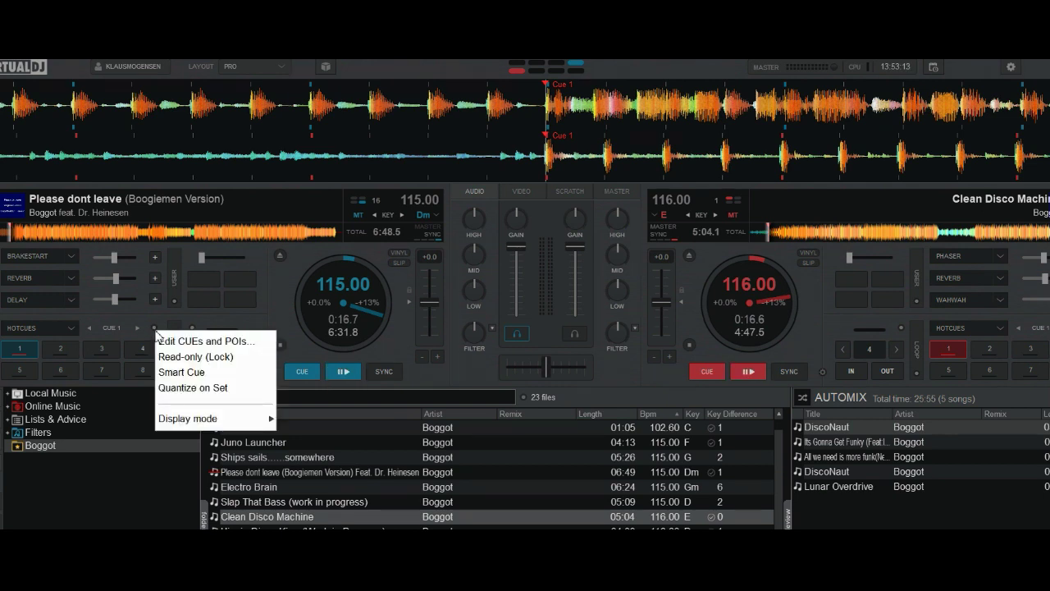
left_click(206, 374)
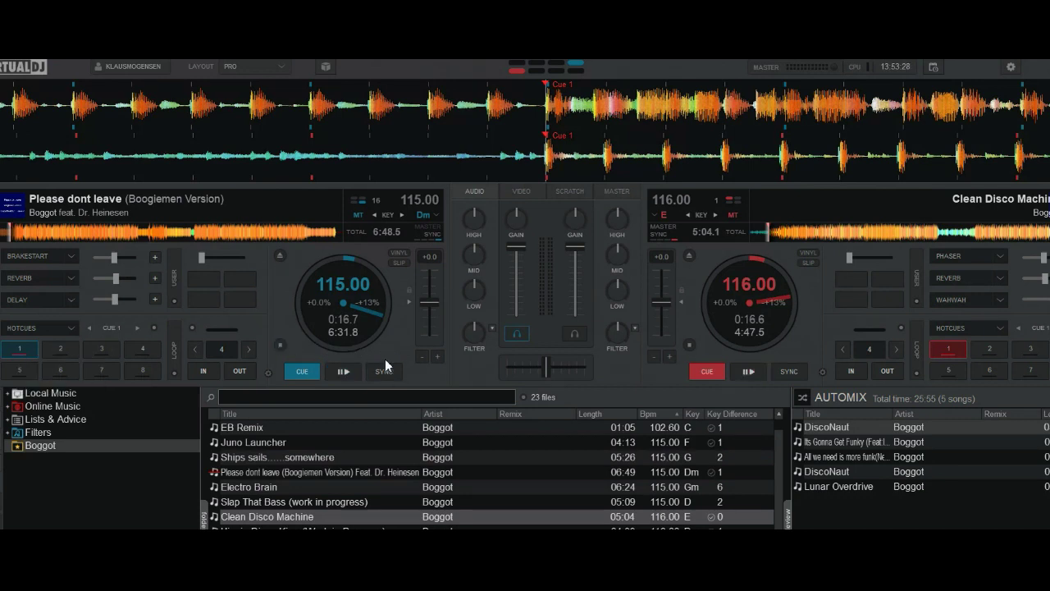
Step: Play the right deck, trigger hotcue 1 on the left deck several times with Smart Cue on, and return both decks to cue
left_click(754, 372)
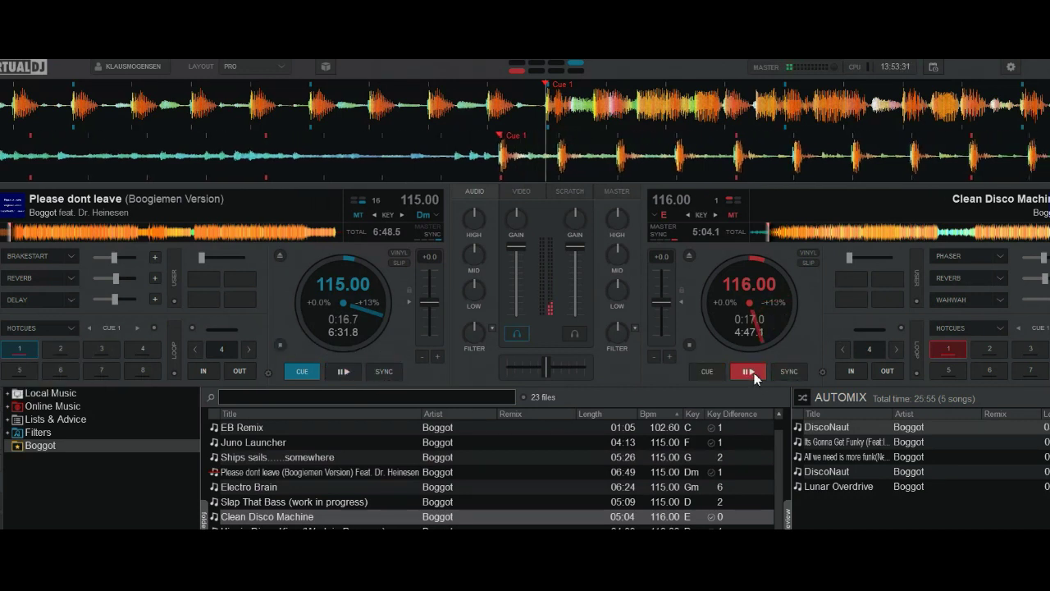
left_click(26, 361)
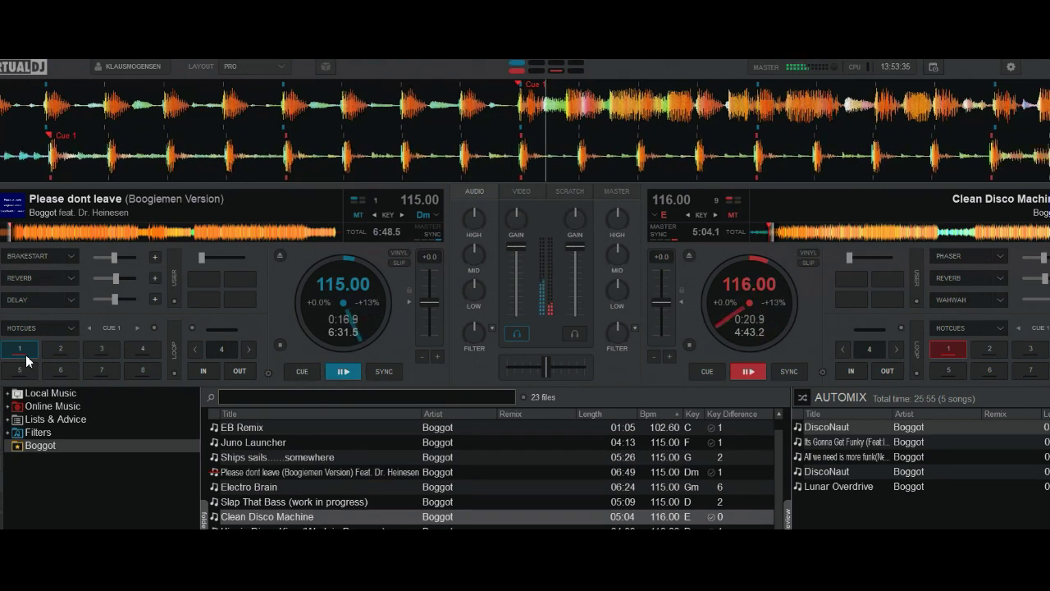
left_click(300, 371)
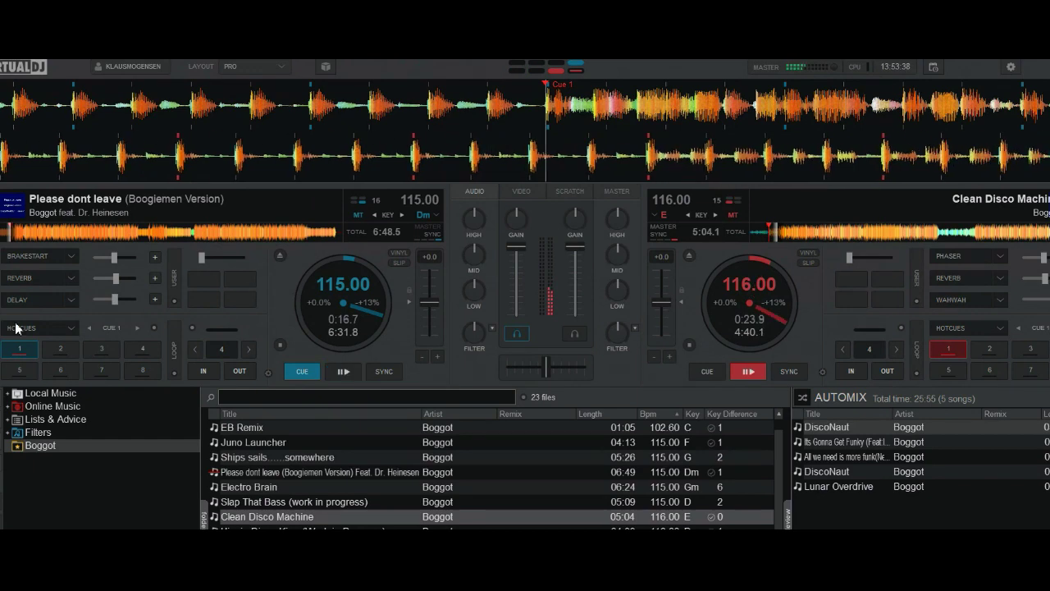
left_click(28, 352)
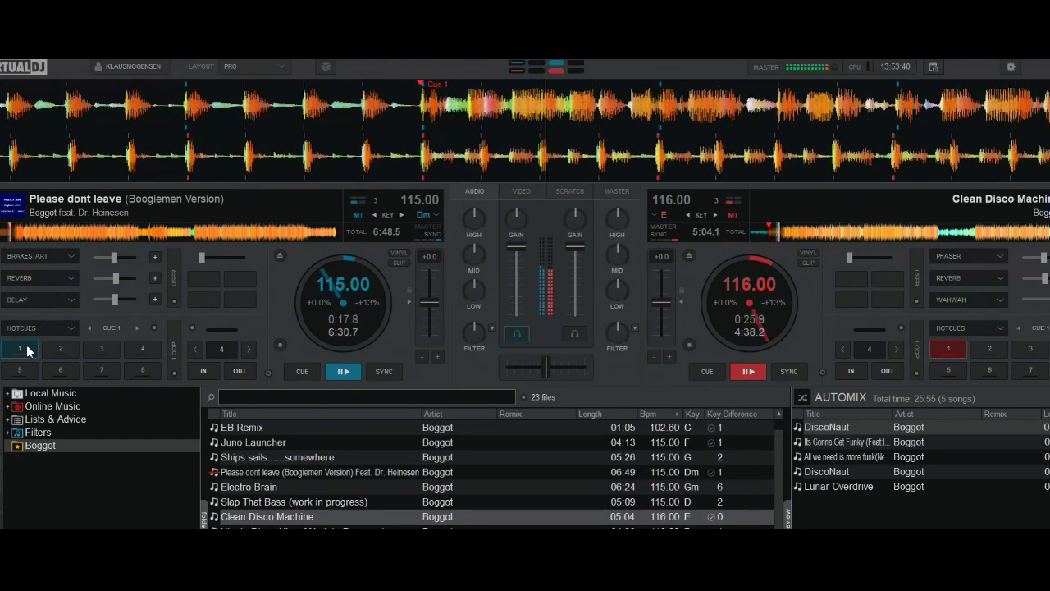
left_click(25, 351)
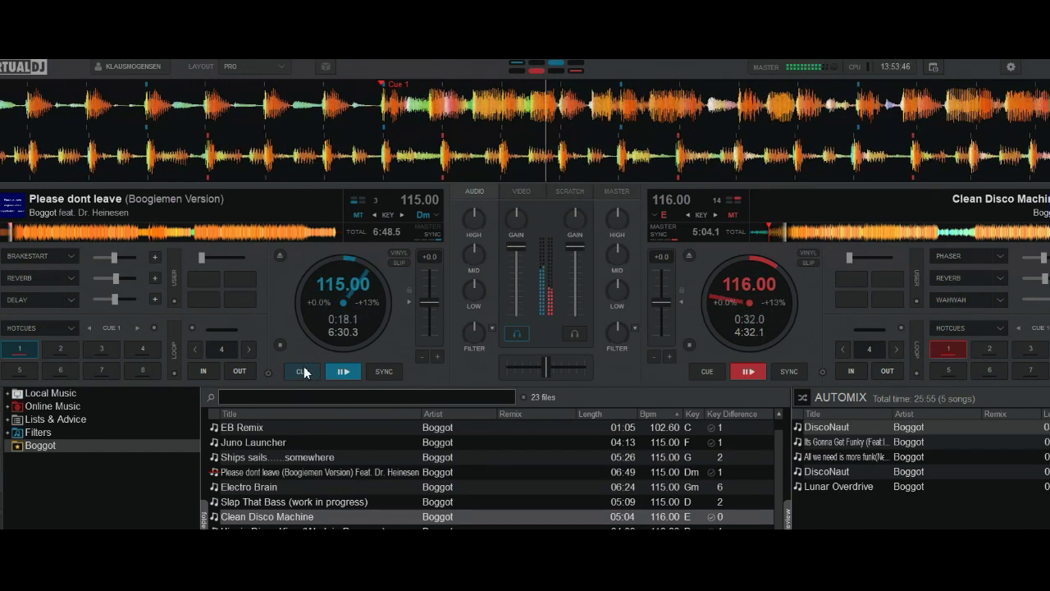
left_click(707, 372)
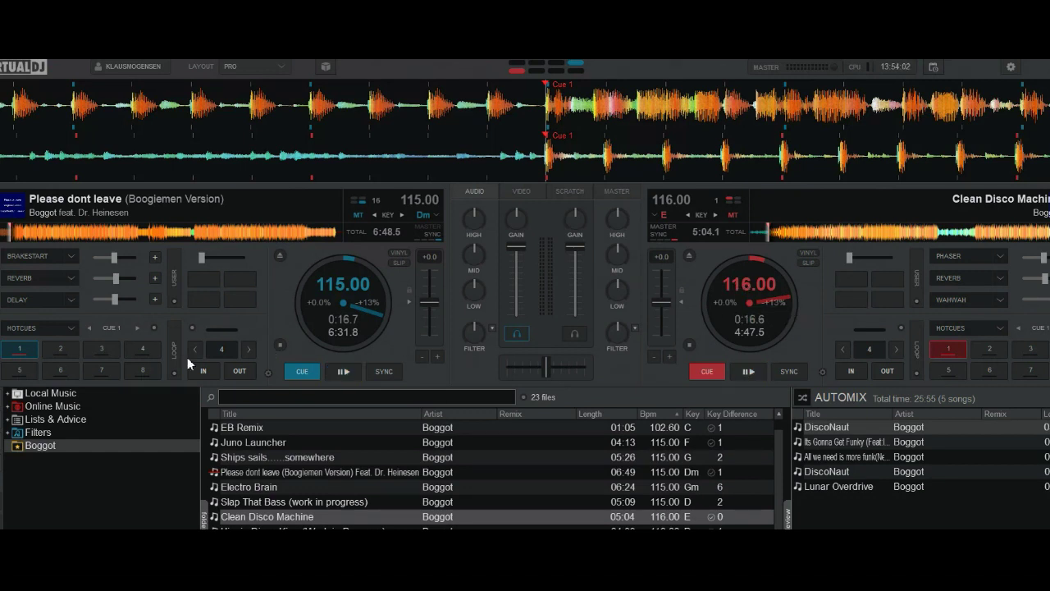
Step: Sync the left deck to 116 BPM, trigger its hotcue 1 while the right deck plays, and return both decks to cue
left_click(387, 373)
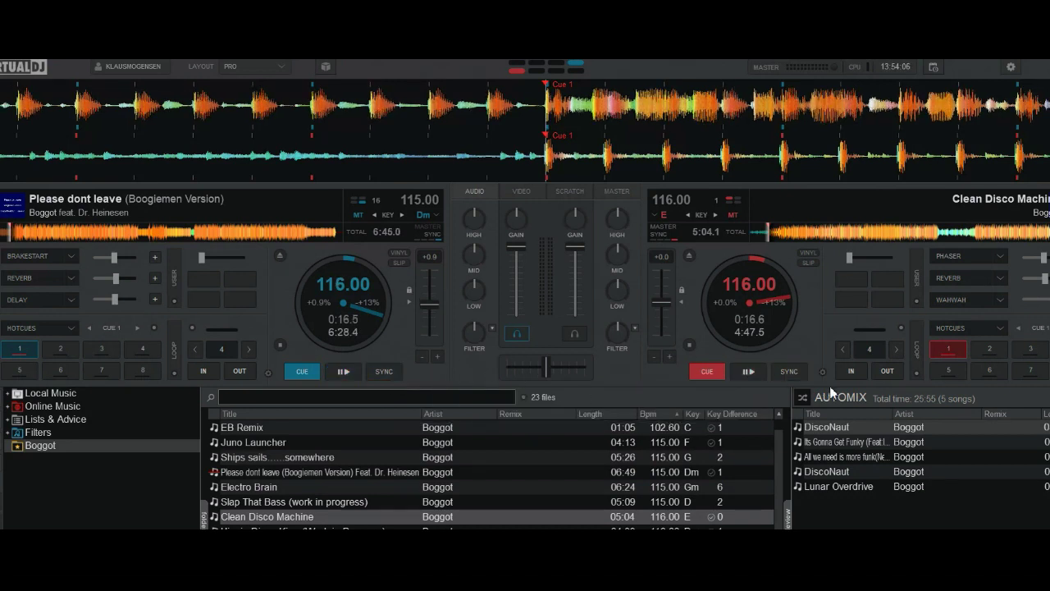
left_click(748, 372)
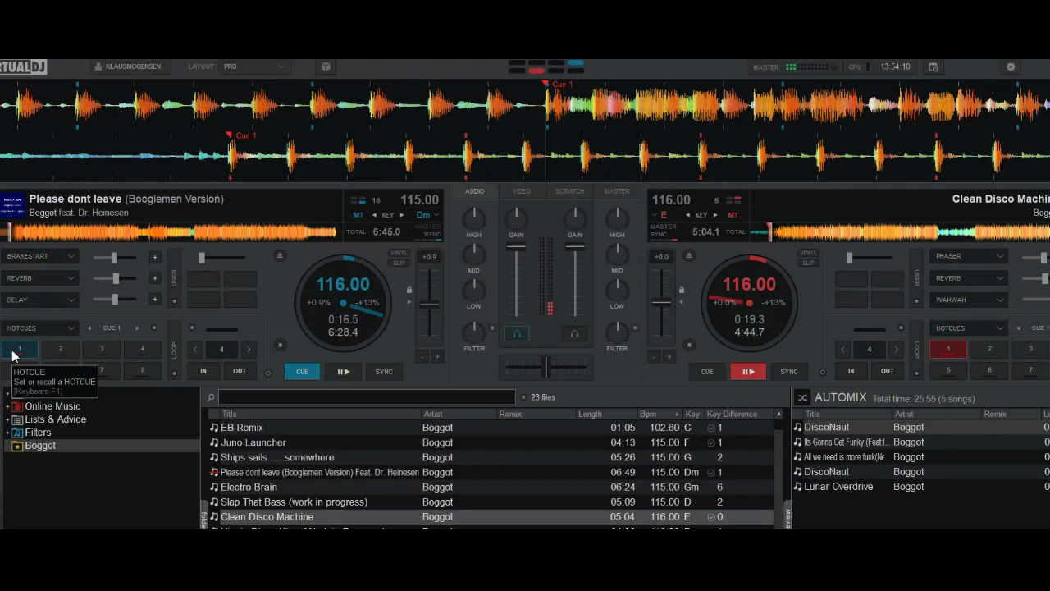
left_click(12, 354)
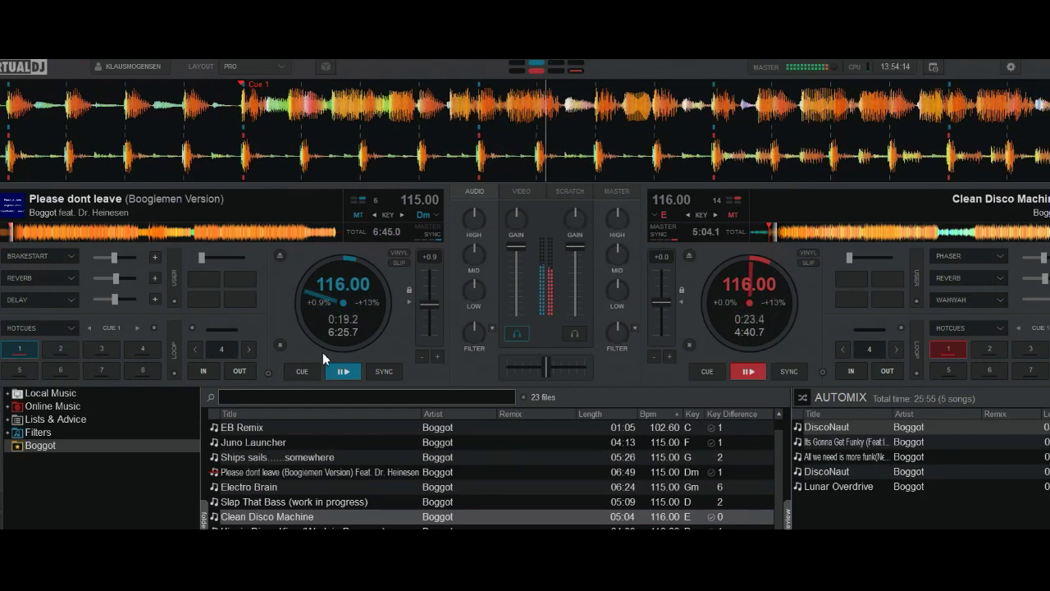
left_click(303, 372)
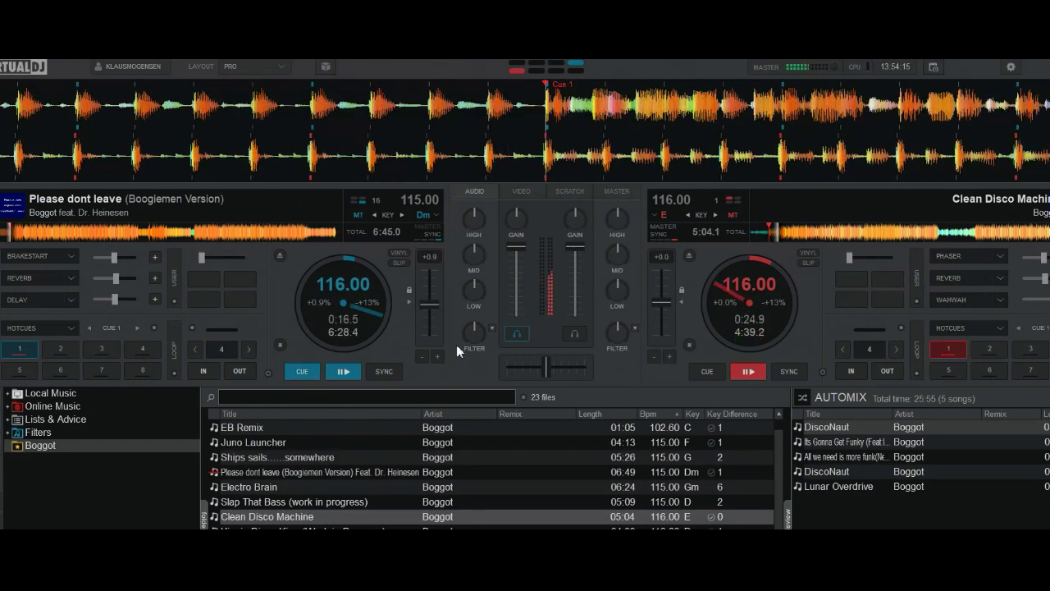
left_click(704, 372)
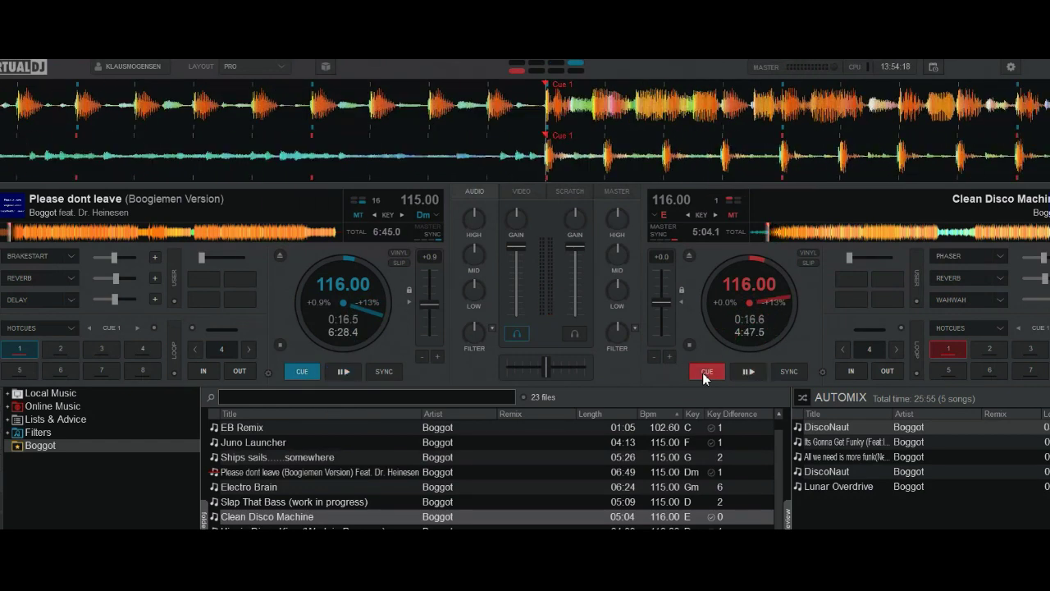
Step: Look at the Quantize on Set option in the left deck's hotcue options and close them without changing anything
left_click(154, 329)
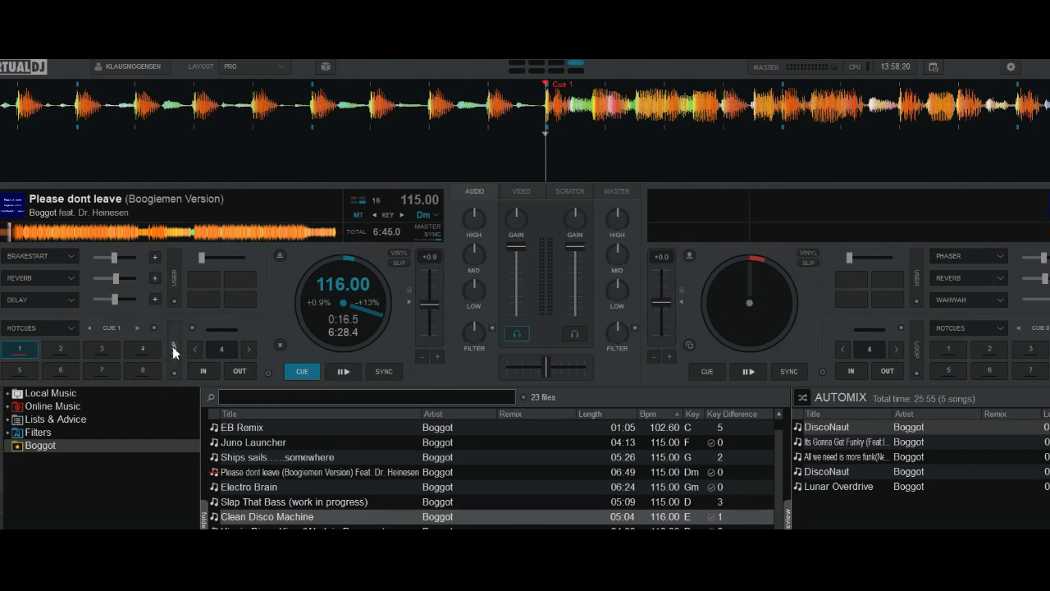
left_click(155, 328)
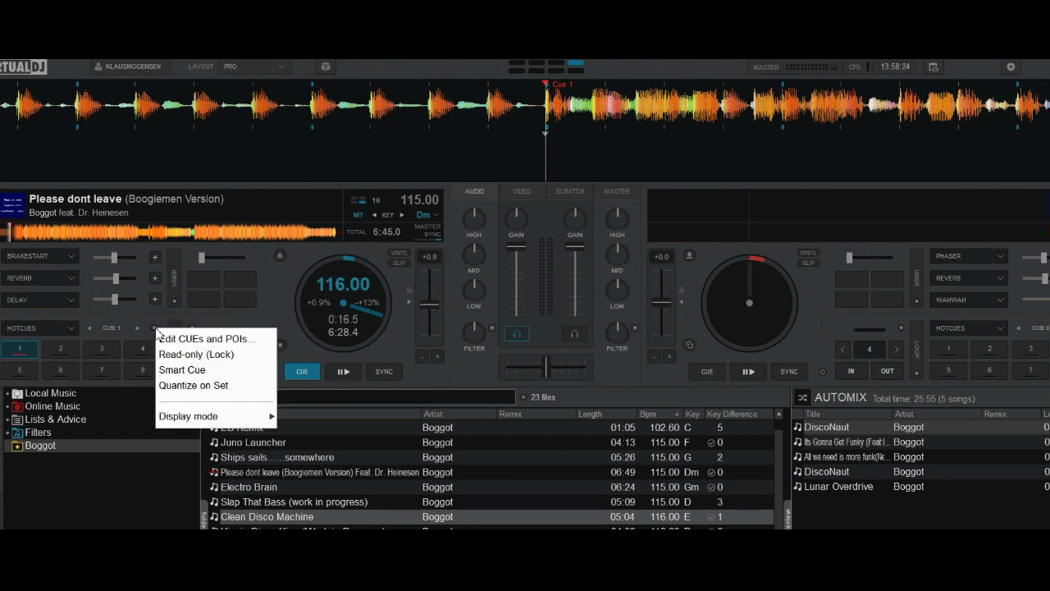
left_click(286, 297)
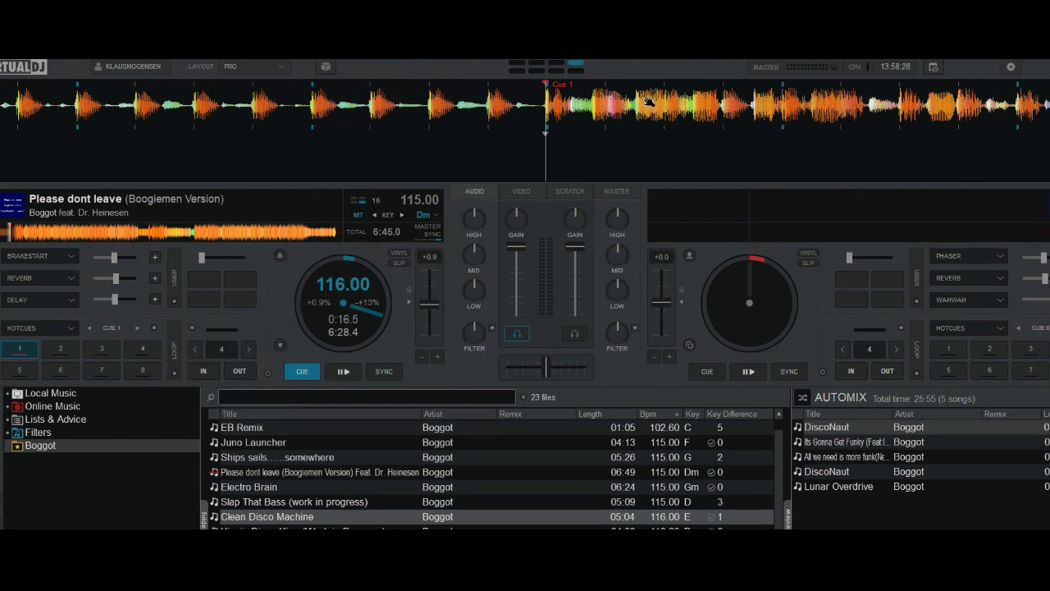
Step: Shift the left track slightly past hotcue 1, set an unquantized hotcue 2 there, play from it, return to cue and remove it
left_click_drag(649, 102, 633, 104)
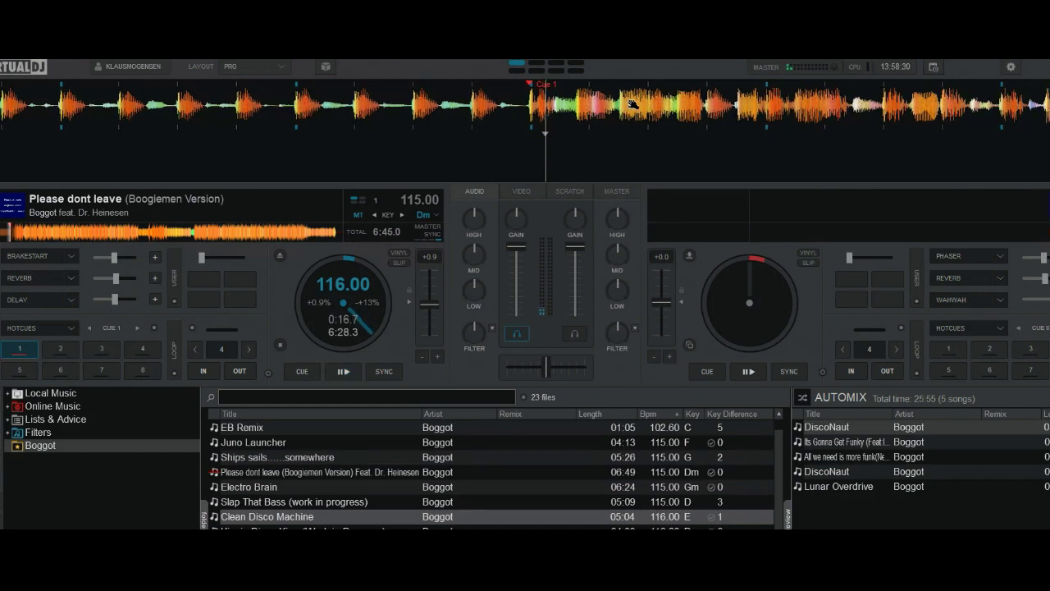
left_click(62, 352)
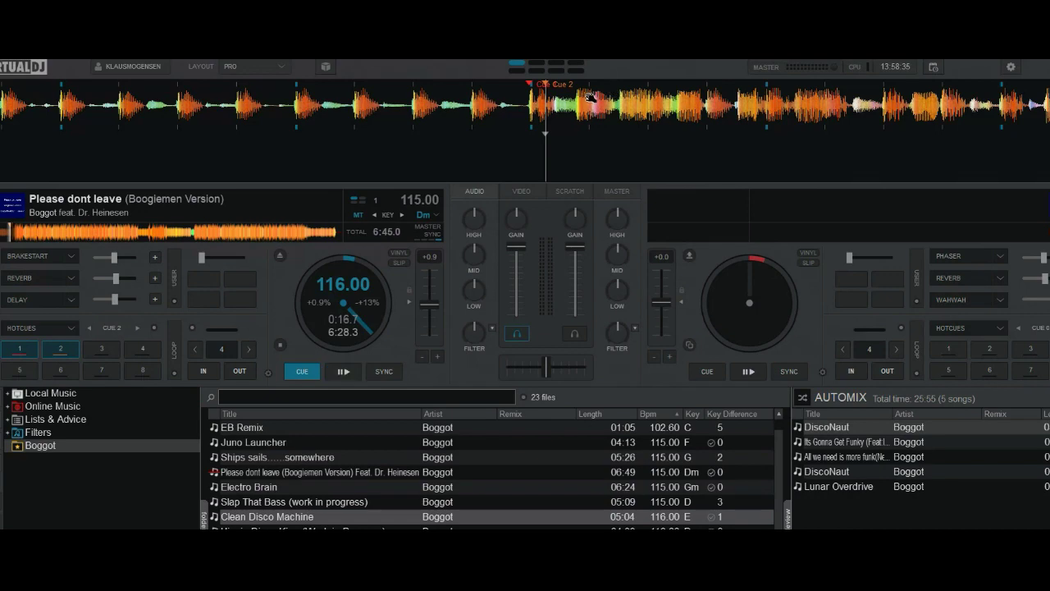
left_click(54, 353)
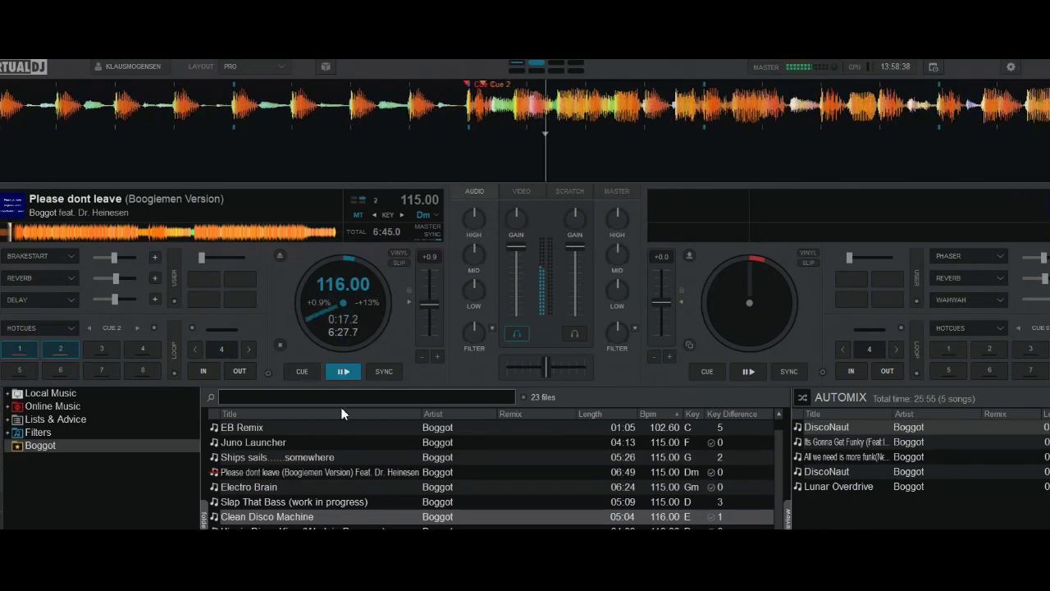
left_click(302, 372)
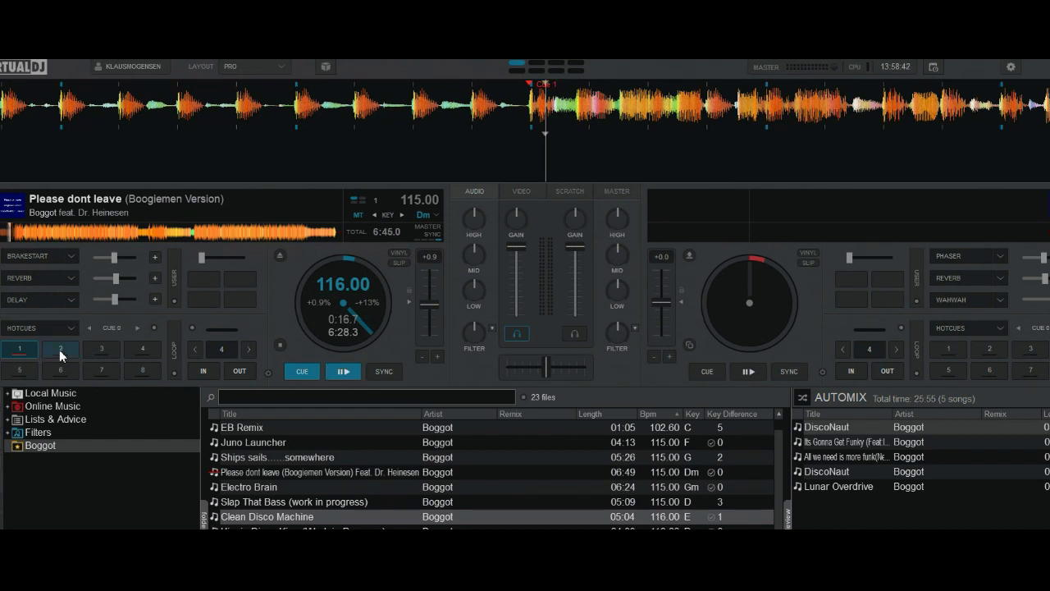
Step: Turn on Quantize on Set for the left deck's hotcues and move the track forward to about 0:18.5, between two beats
left_click(155, 327)
left_click(184, 386)
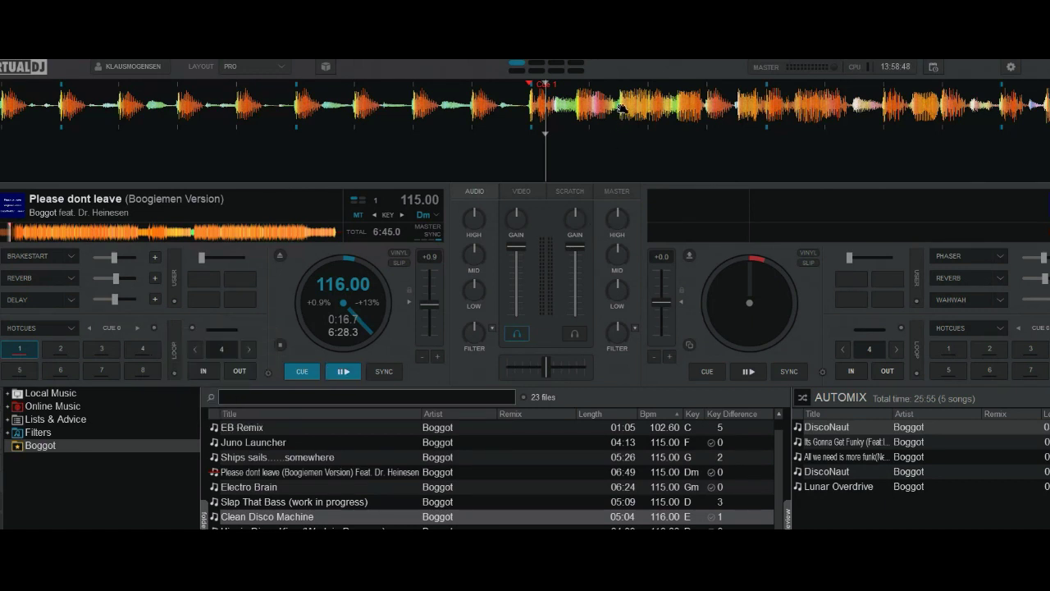
left_click_drag(622, 108, 583, 114)
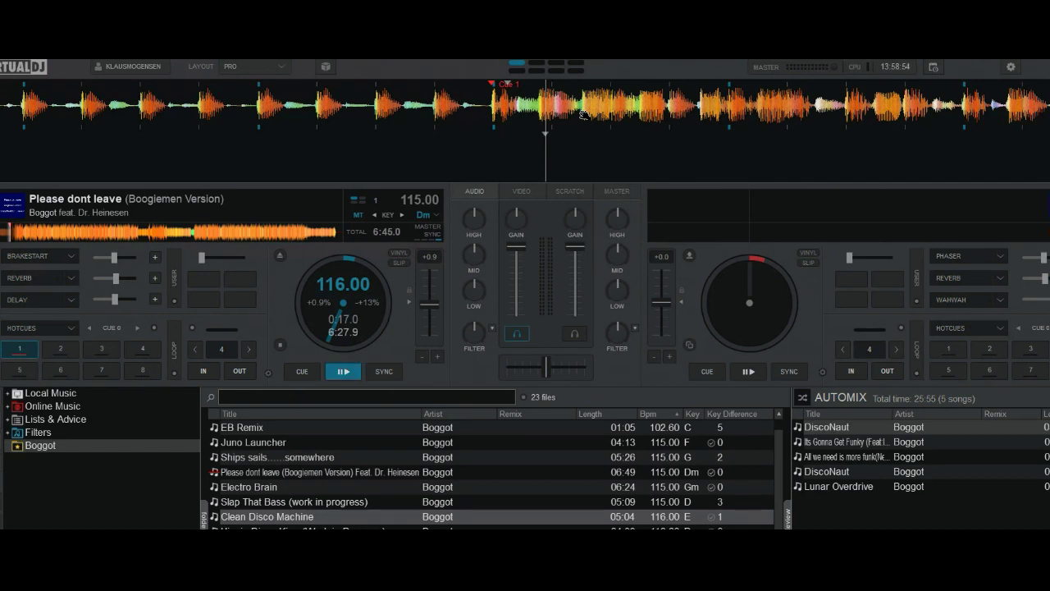
left_click_drag(627, 111, 557, 115)
left_click_drag(628, 113, 588, 120)
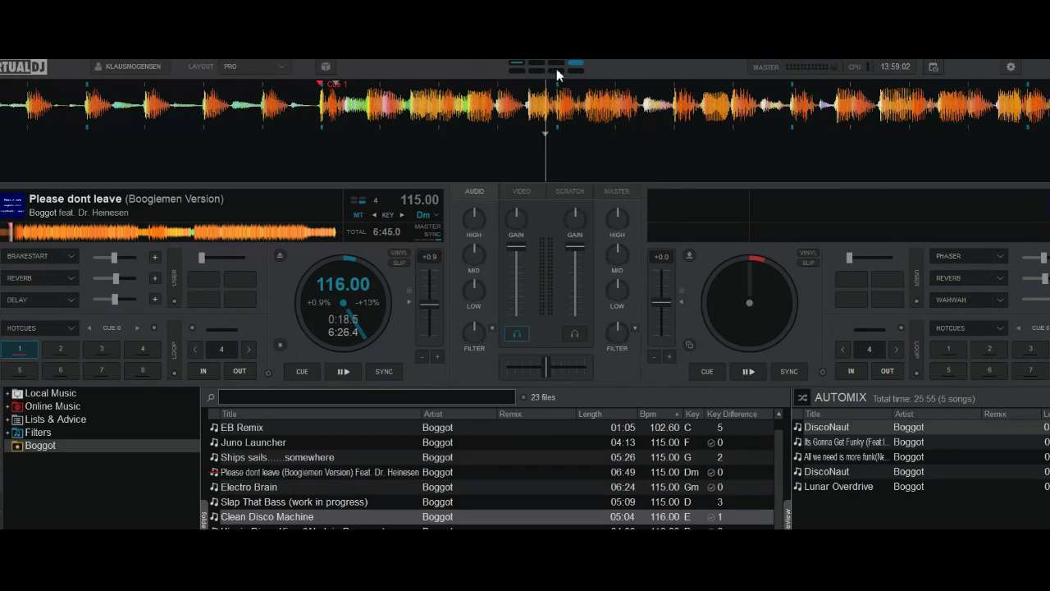
Step: Set a quantized hotcue 2 on the left deck, trigger it several times, and return the deck to cue
left_click(59, 351)
left_click(62, 350)
left_click(61, 350)
left_click(61, 351)
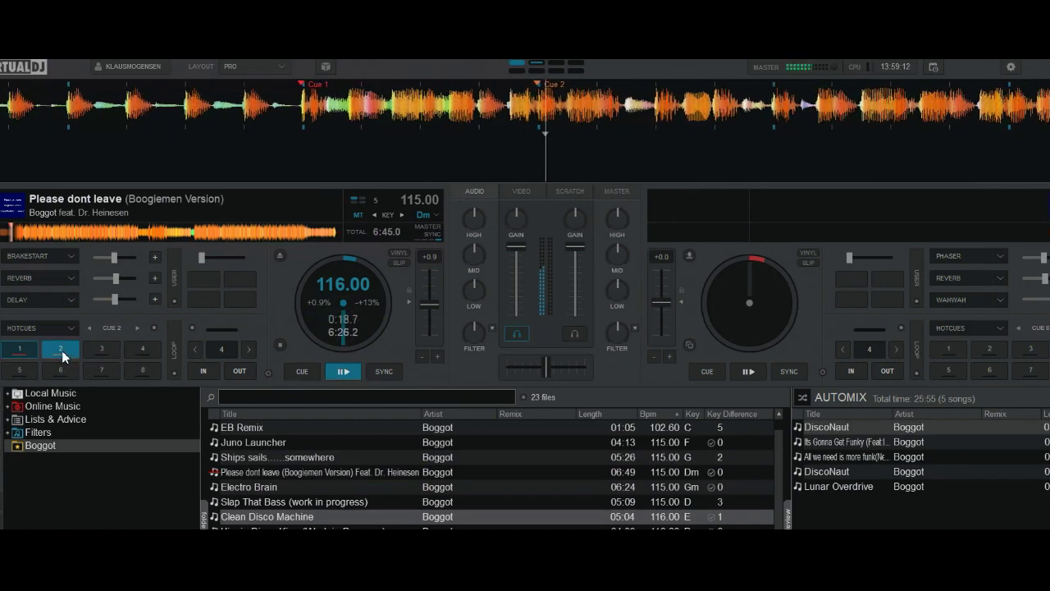
left_click(61, 351)
left_click(296, 372)
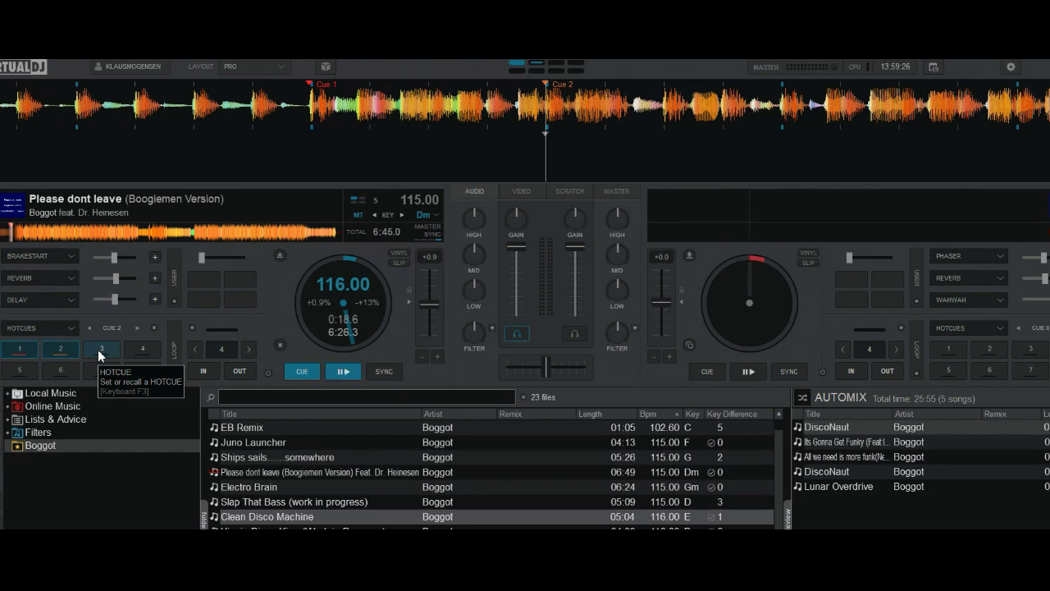
Step: Play the left deck from hotcue 2 and set a quantized hotcue 3 while the track is running
left_click(342, 372)
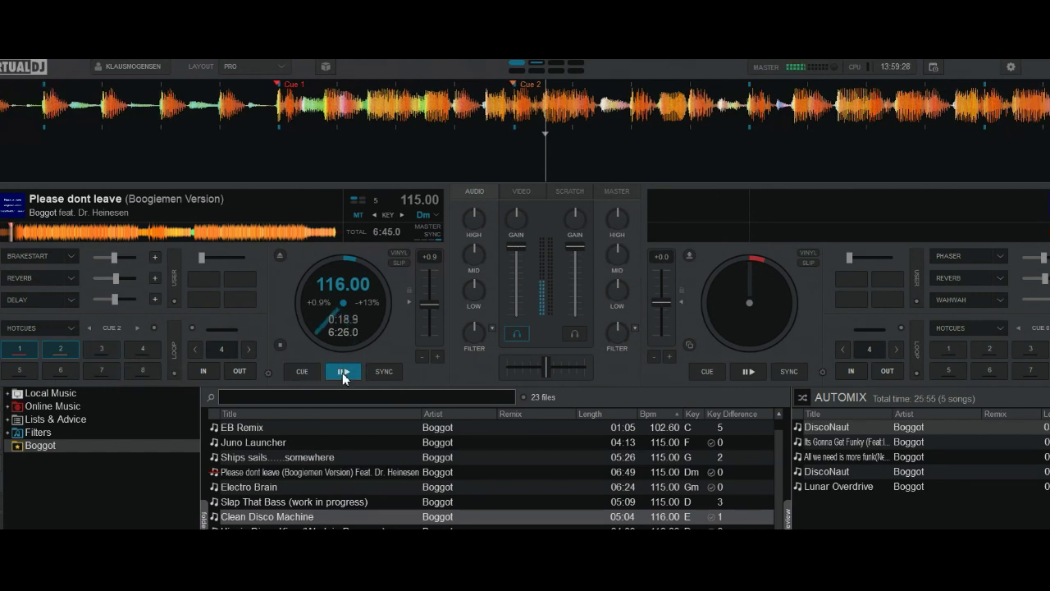
left_click(99, 352)
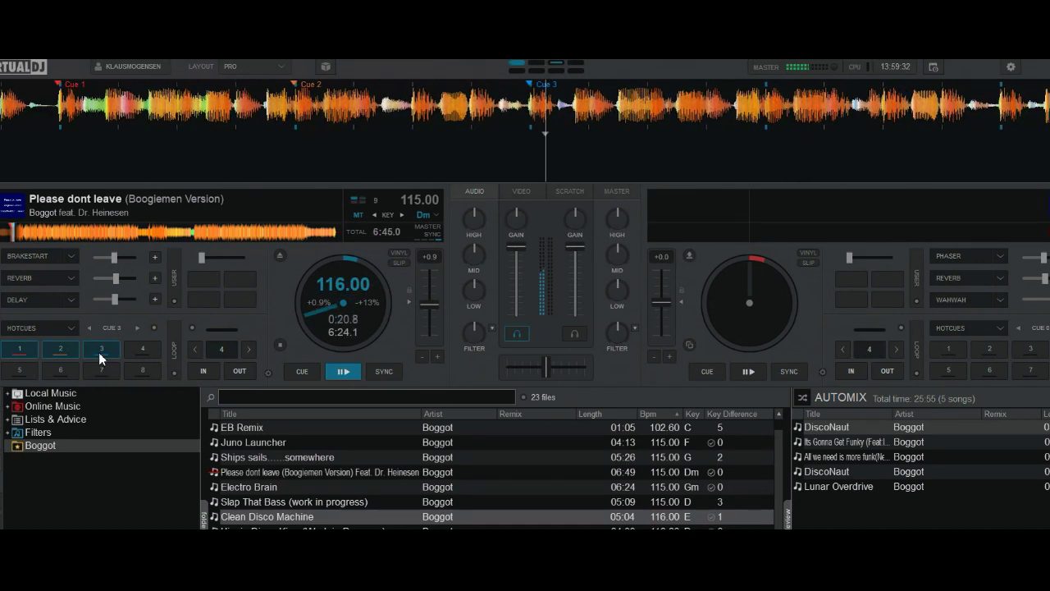
Step: Trigger hotcue 3 on the left deck repeatedly to test its quantized position, and return the deck to cue
left_click(99, 352)
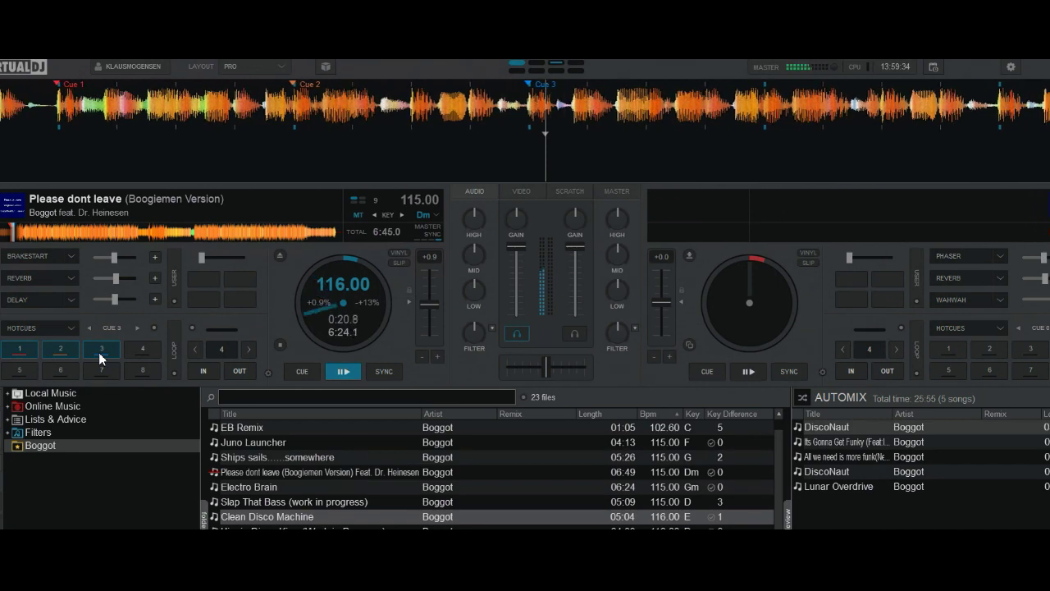
left_click(98, 352)
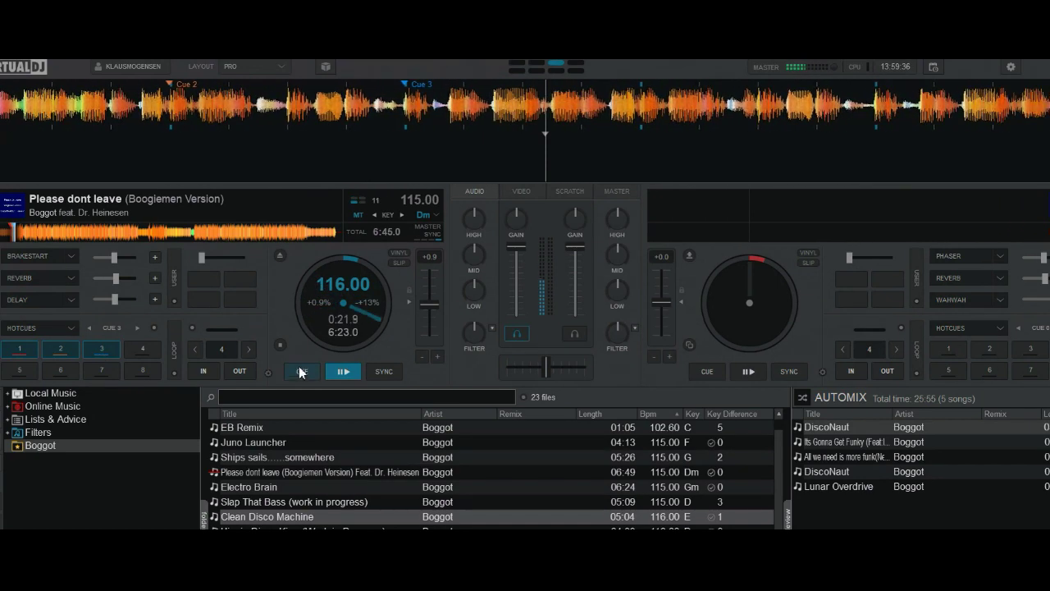
left_click(299, 371)
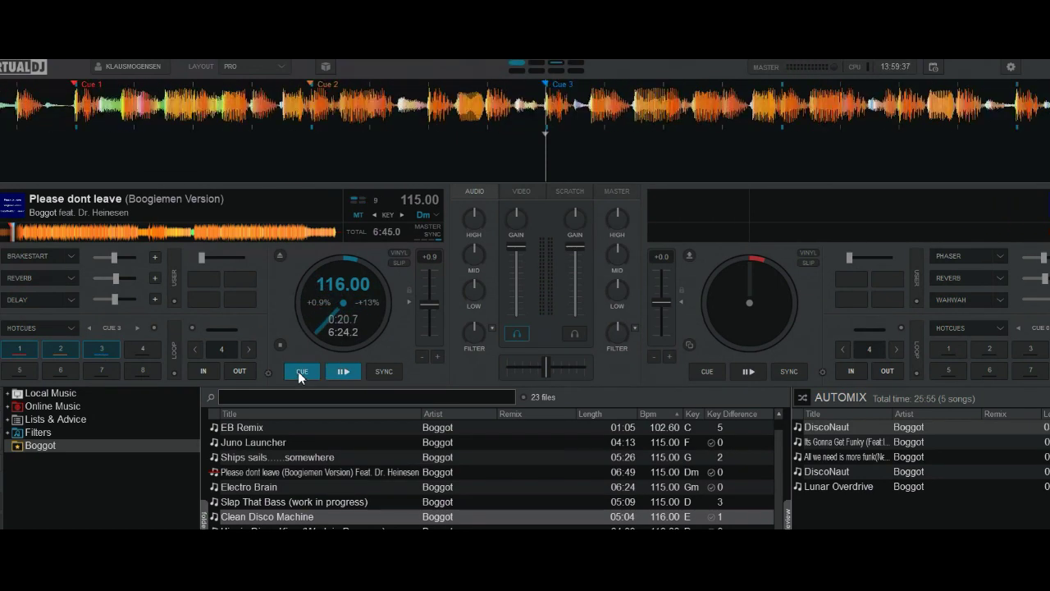
Step: Review the left deck's matching, sync and pitch lock options, as well as its Smart Cue and Quantize on Set hotcue options
left_click(154, 328)
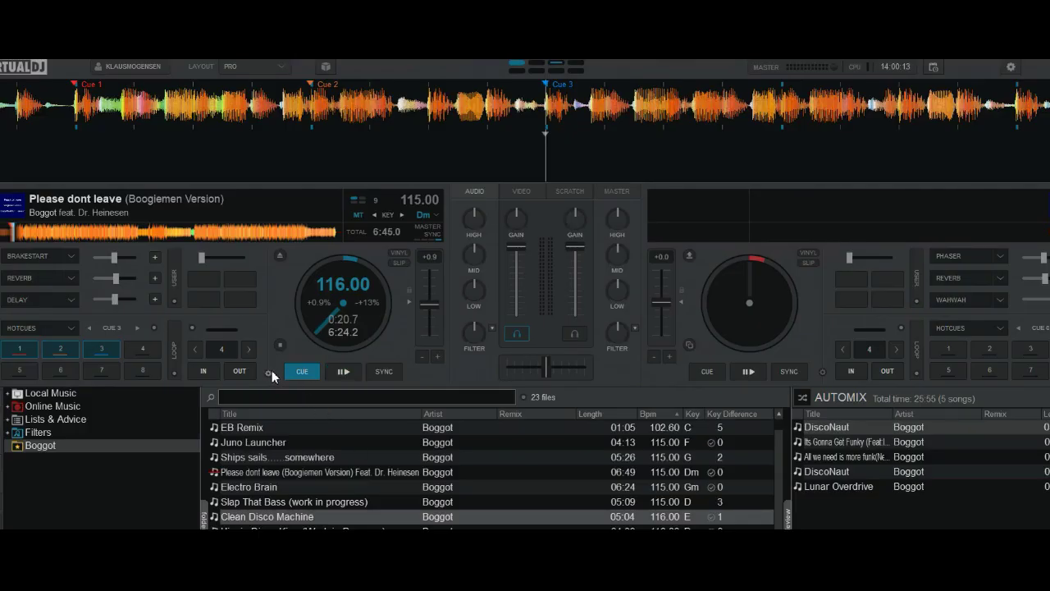
left_click(272, 371)
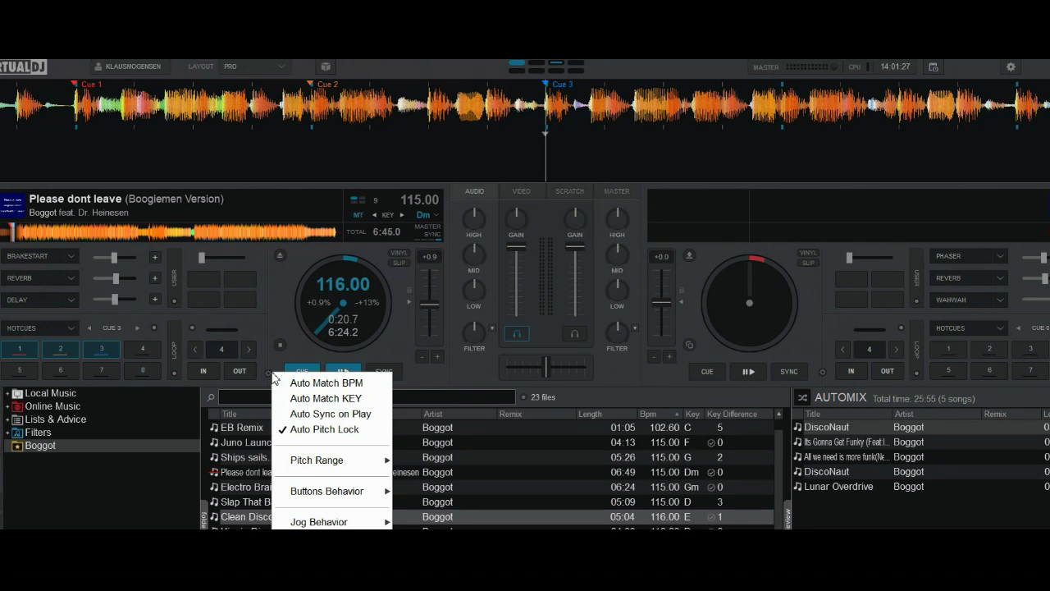
left_click(154, 328)
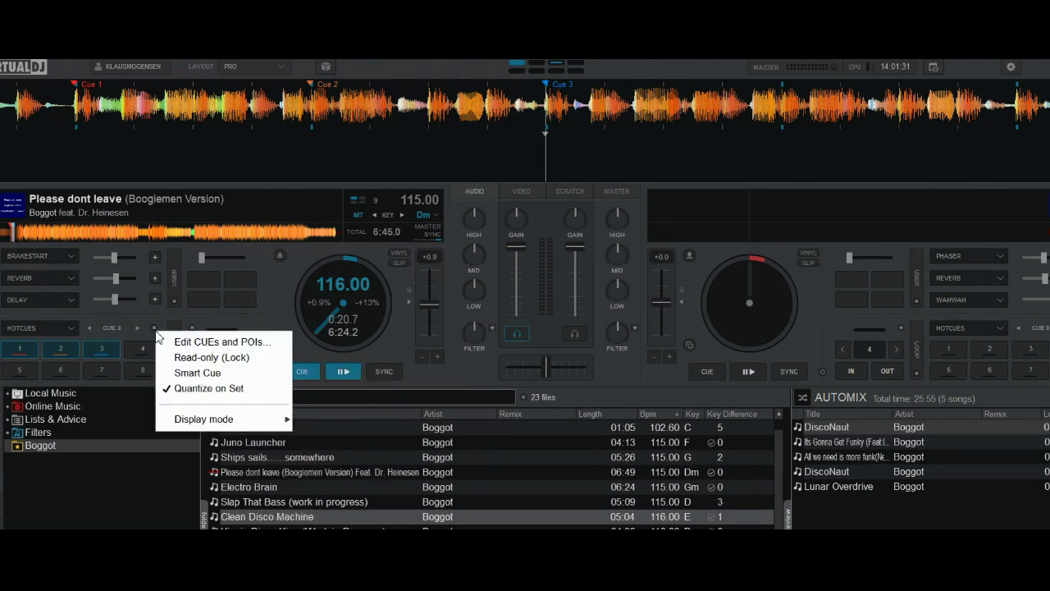